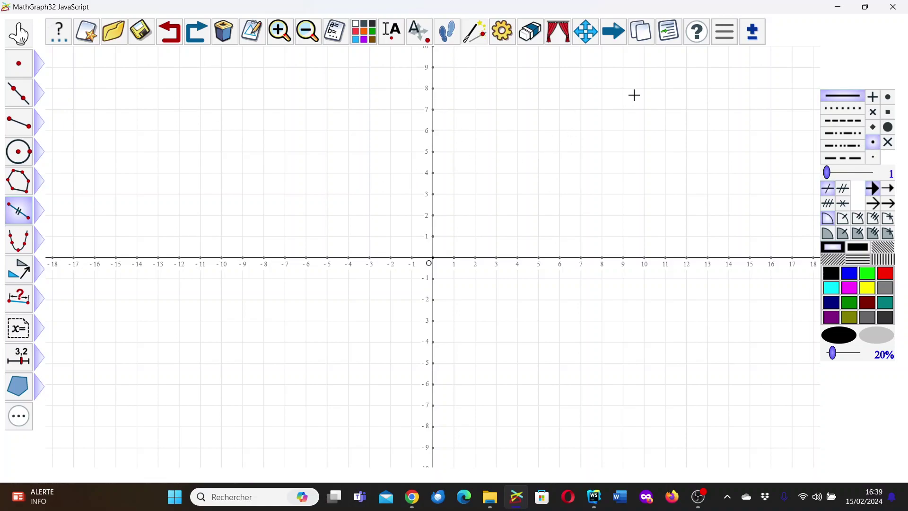
# Look over the general options and the list of additional calculation tools without changing anything.
pyautogui.click(728, 40)
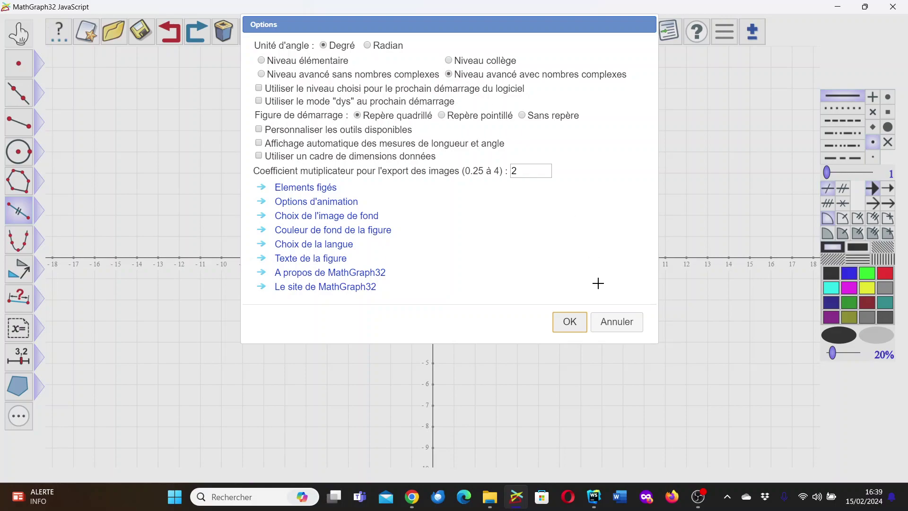
pyautogui.click(606, 324)
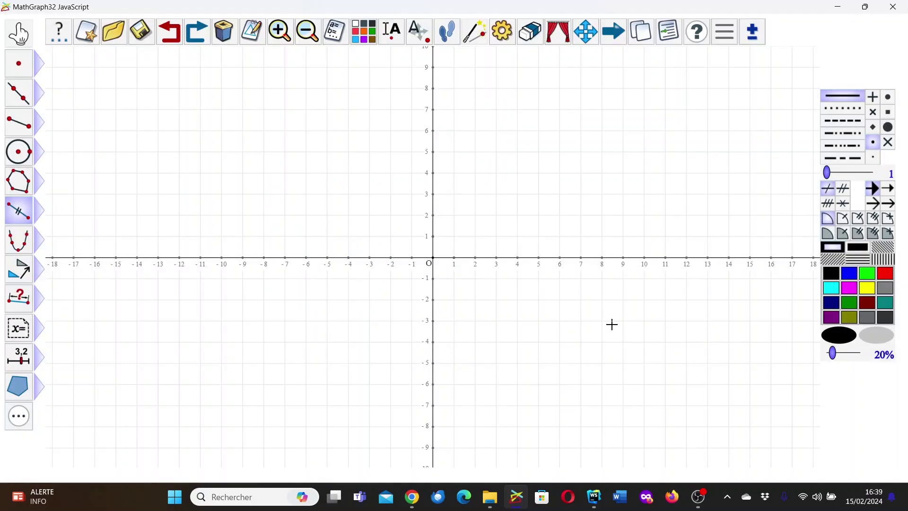
pyautogui.click(39, 356)
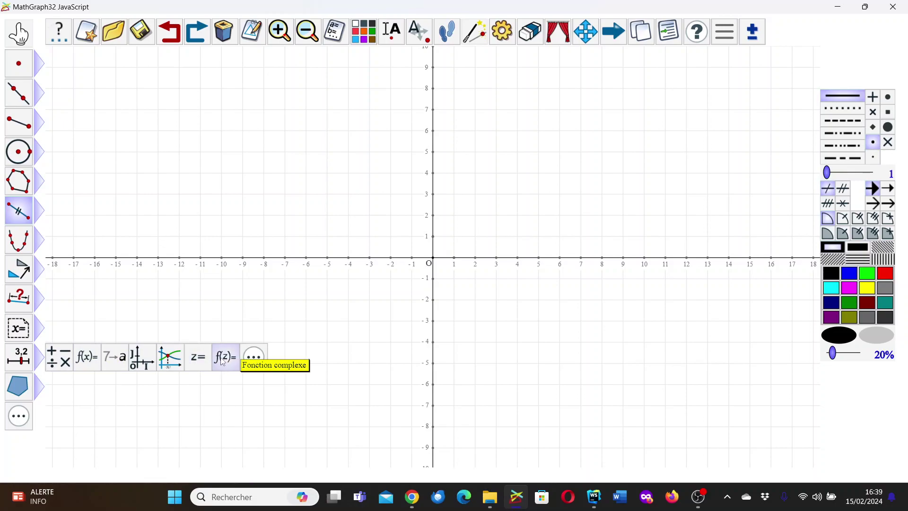
pyautogui.click(261, 363)
pyautogui.scroll(-4, 386, 148)
pyautogui.scroll(4, 386, 148)
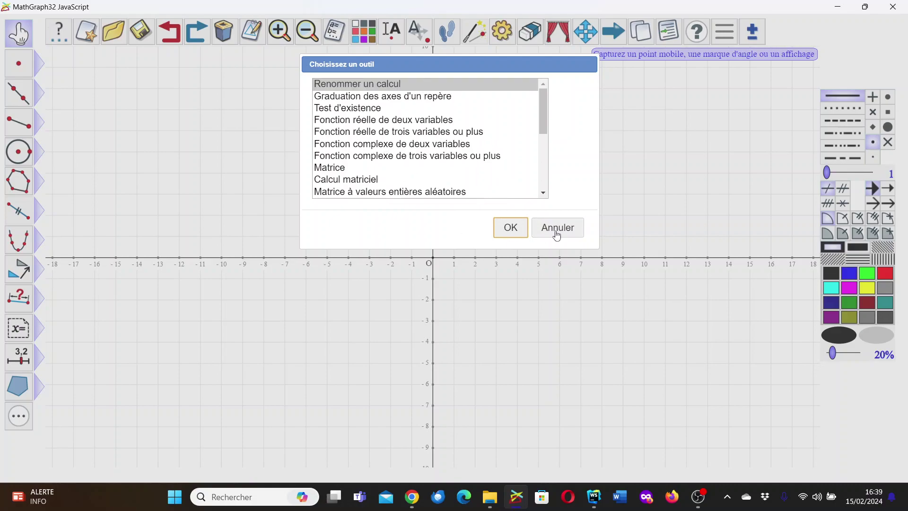
pyautogui.click(556, 231)
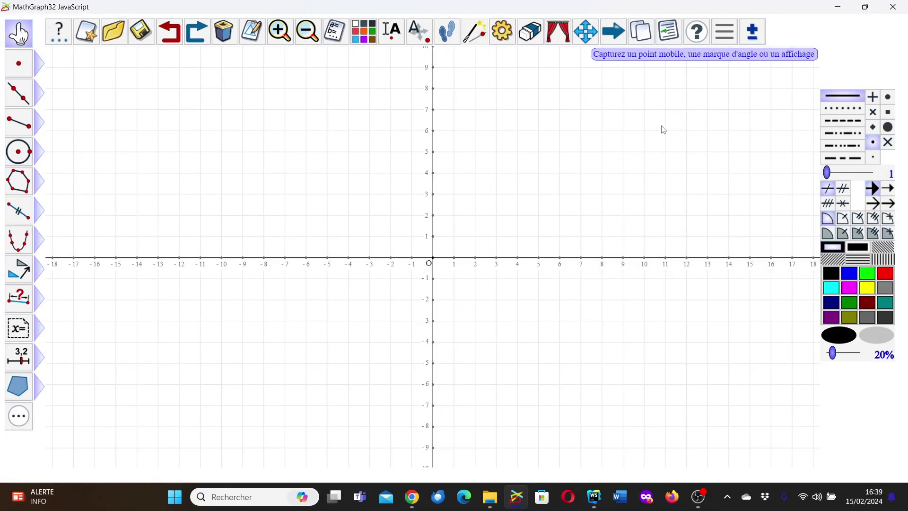
# Set the tool level to "Niveau collège" and use the chosen level for the next software startup.
pyautogui.click(729, 35)
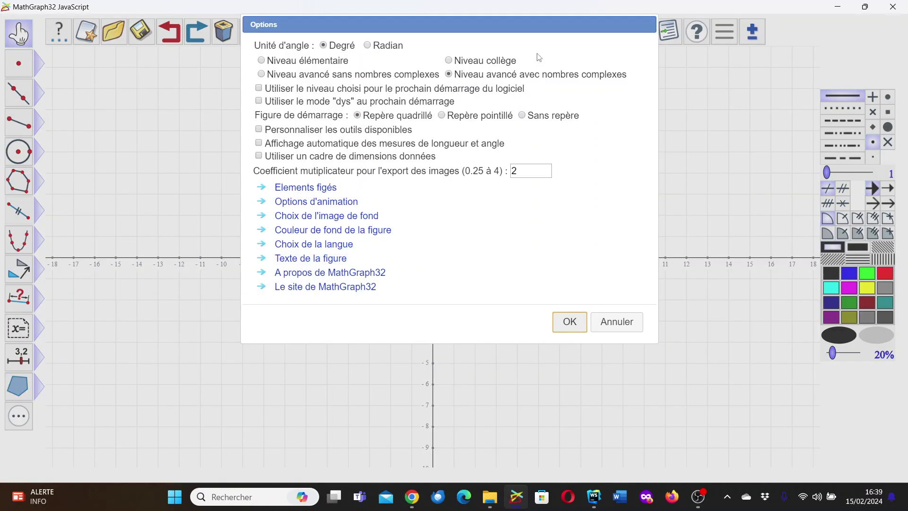
pyautogui.click(450, 61)
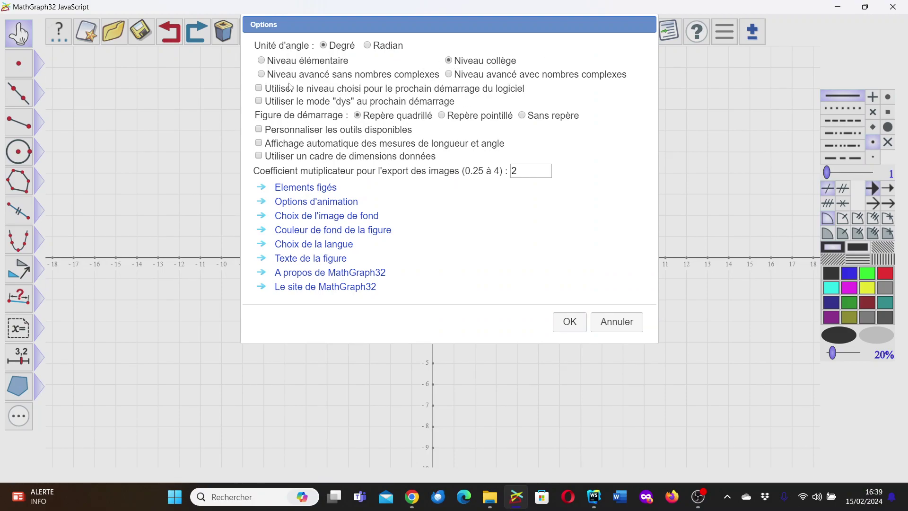
pyautogui.click(259, 88)
pyautogui.click(578, 323)
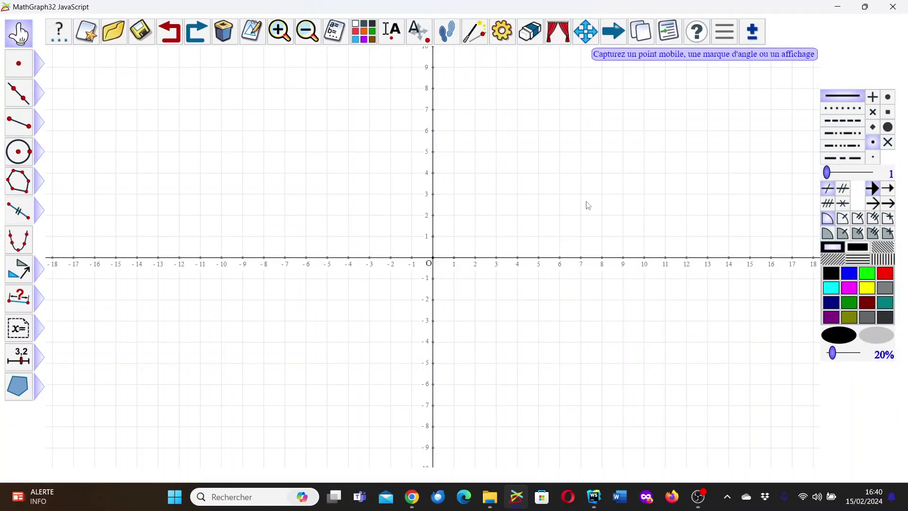
# Quit without saving the figure, restart MathGraph32, and check the calculation tools offered at the new level.
pyautogui.click(893, 6)
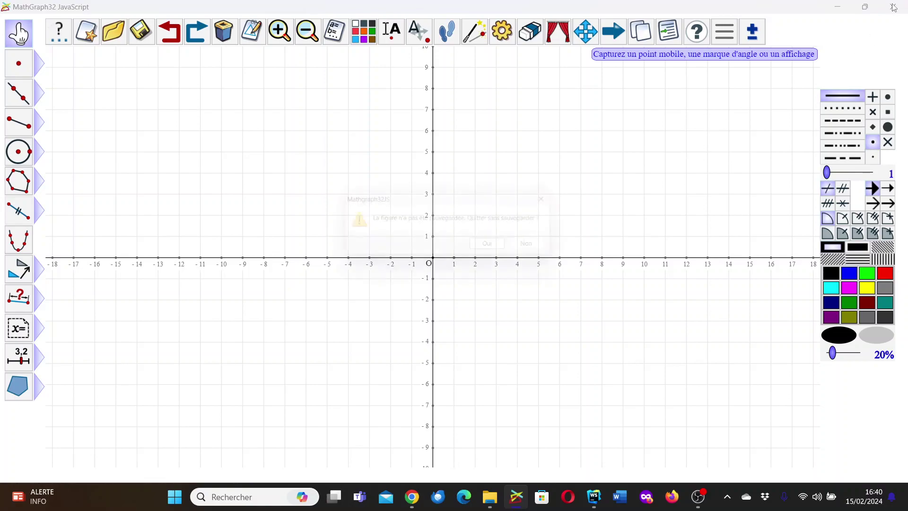
pyautogui.click(501, 253)
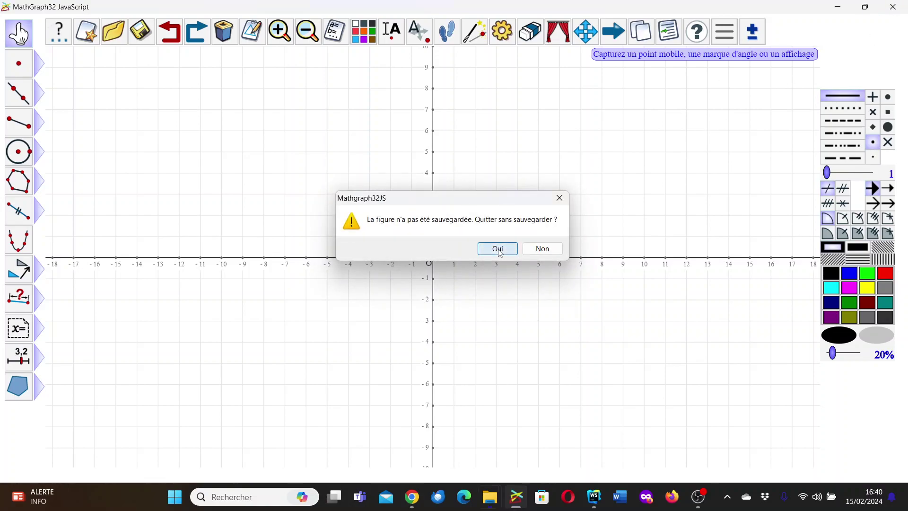
pyautogui.click(513, 500)
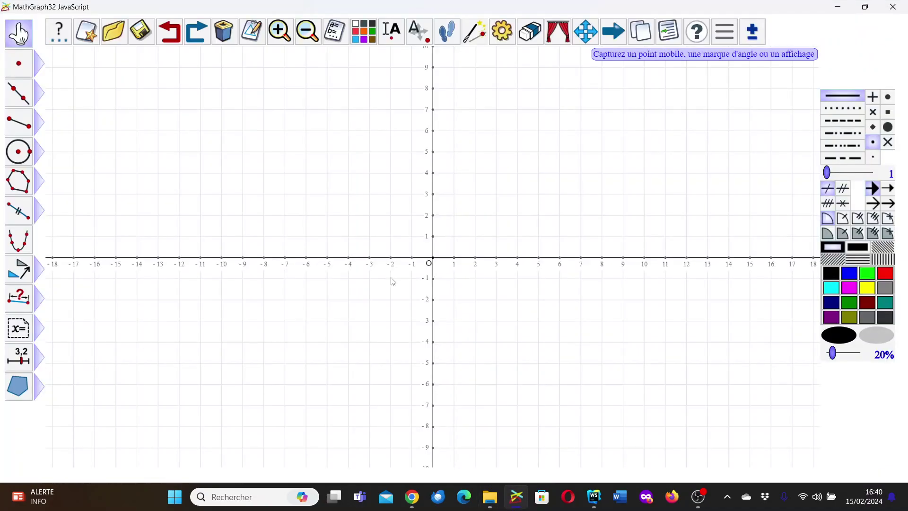
pyautogui.click(38, 354)
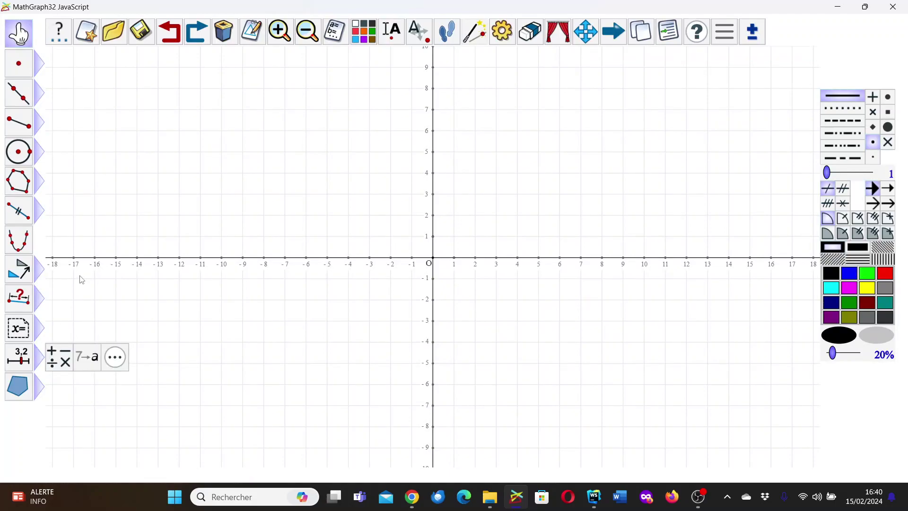
pyautogui.click(17, 34)
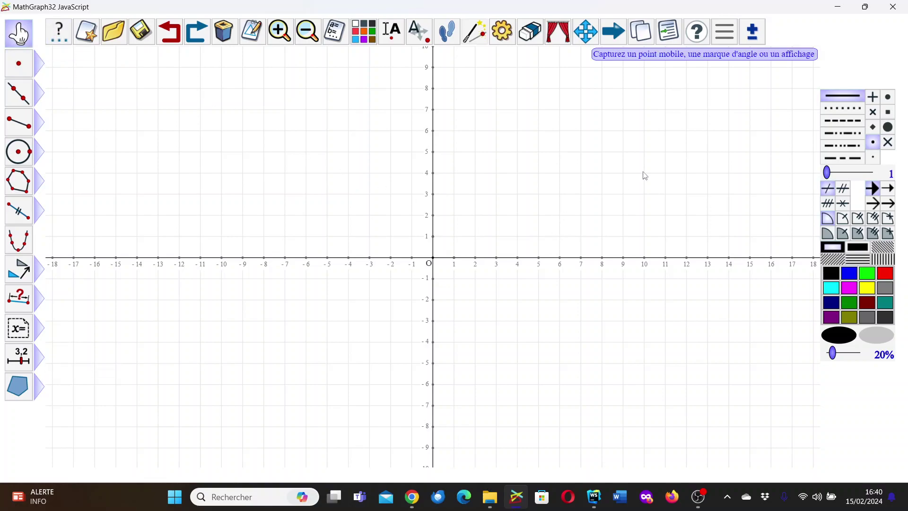
# Turn on automatic display of length and angle measures in the options.
pyautogui.click(727, 33)
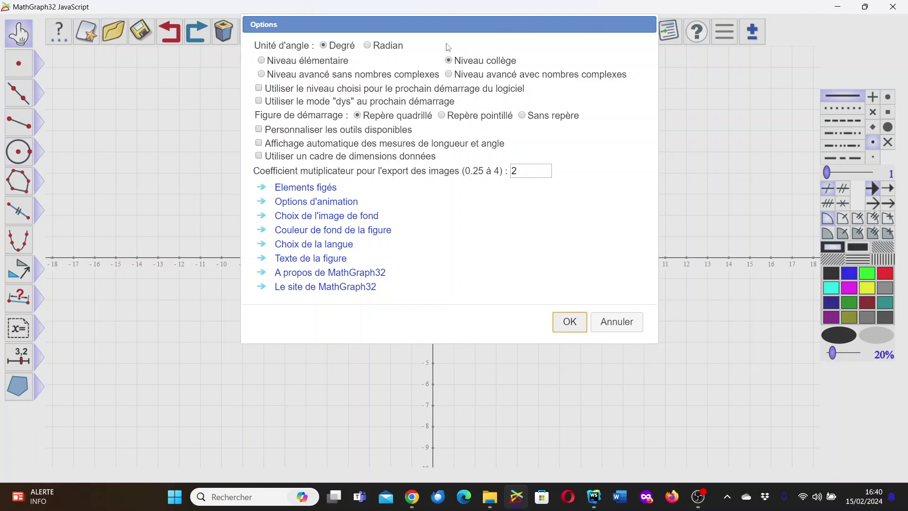
pyautogui.click(258, 143)
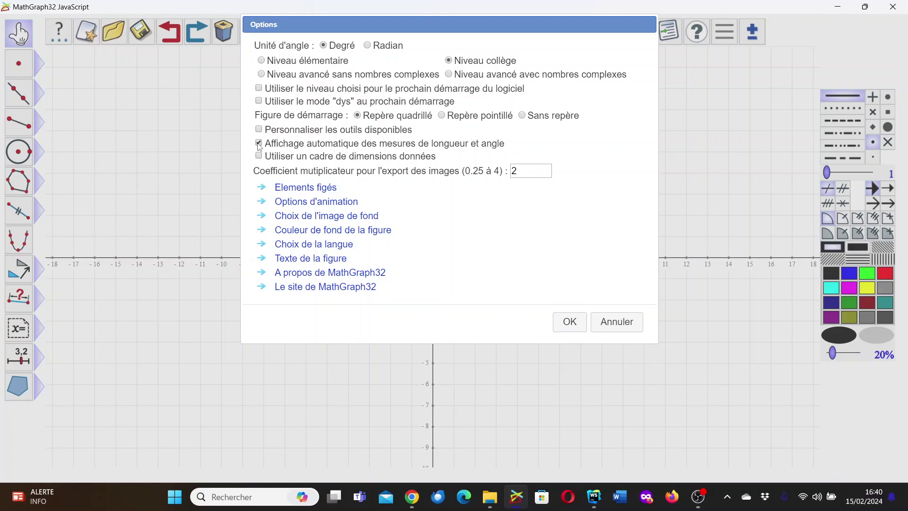
pyautogui.click(568, 321)
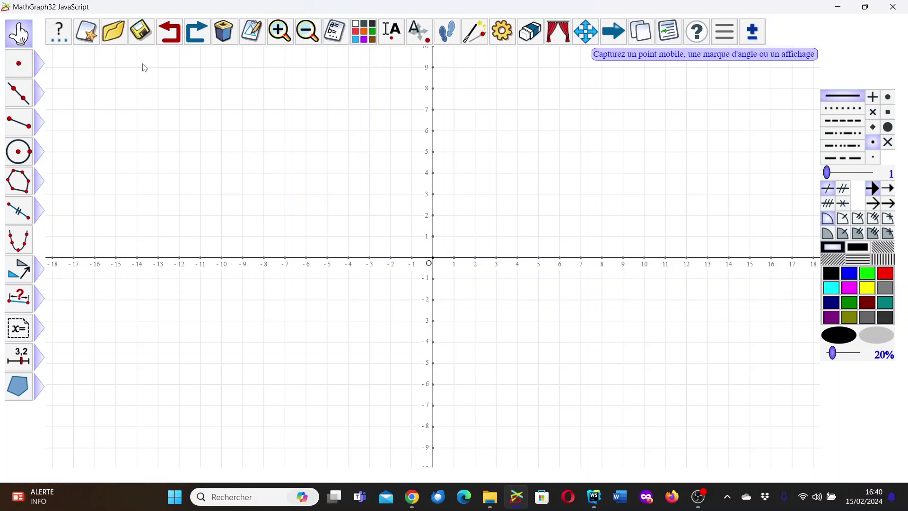
# Place three free points: A near (-12.7, 7.5), B near (-8.2, 4.8) and C near (-12, 1.5).
pyautogui.click(18, 64)
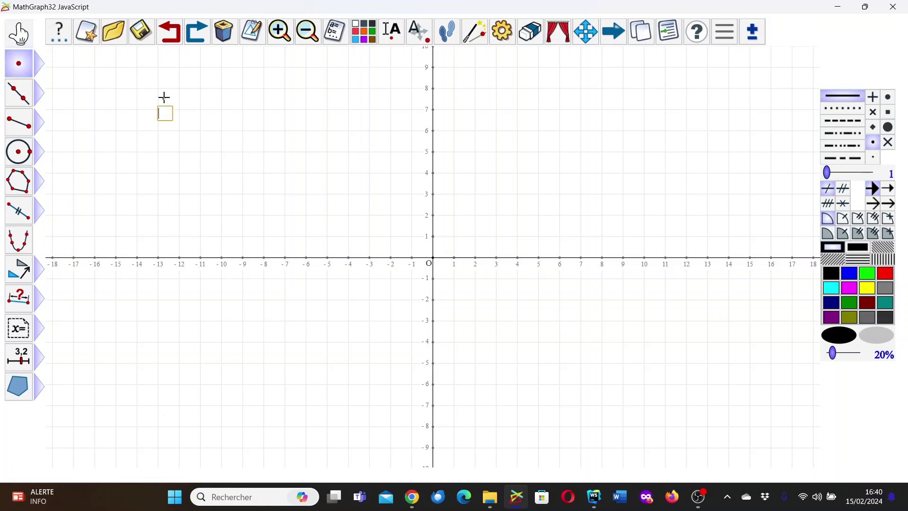
pyautogui.press('Return')
pyautogui.click(260, 154)
pyautogui.write('B')
pyautogui.press('Return')
pyautogui.click(180, 223)
pyautogui.write('C')
pyautogui.press('Return')
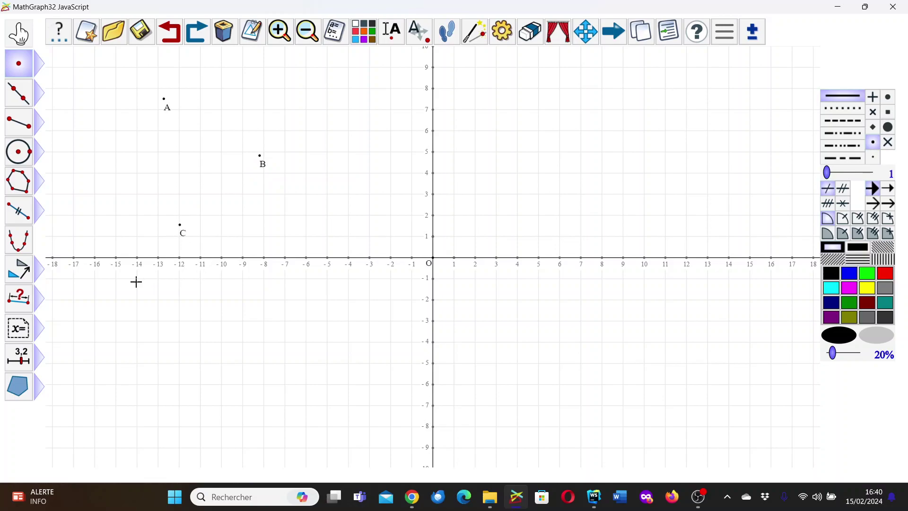
# Measure the length between points A and B so its value is displayed on the figure.
pyautogui.click(22, 300)
pyautogui.click(165, 99)
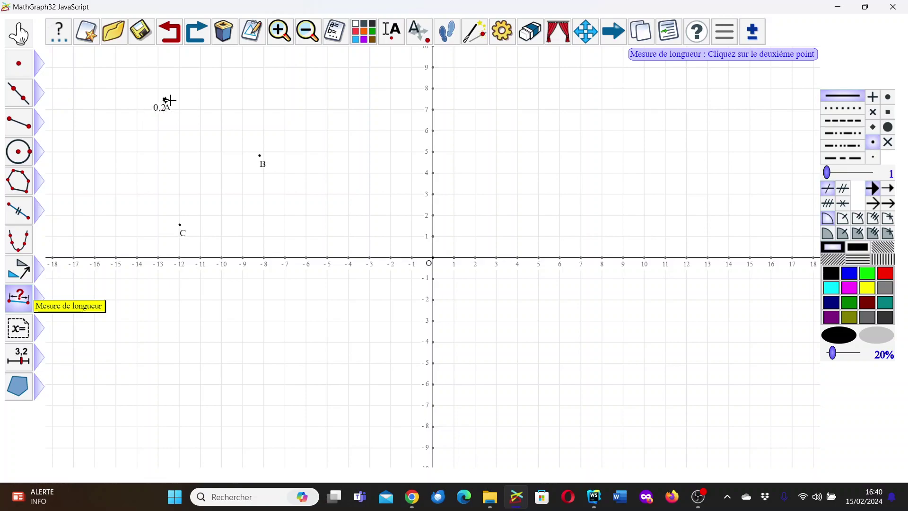
pyautogui.click(258, 154)
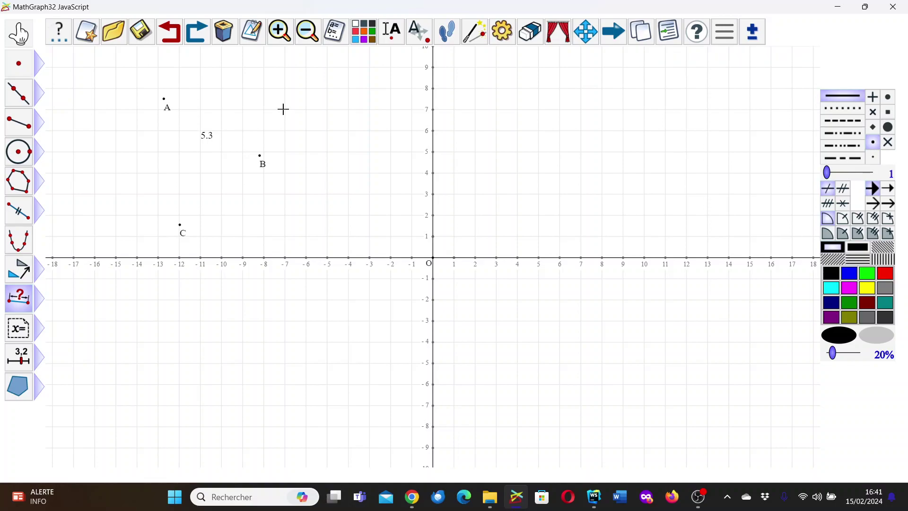
# Modify the displayed AB length measure to show two decimal places.
pyautogui.click(255, 33)
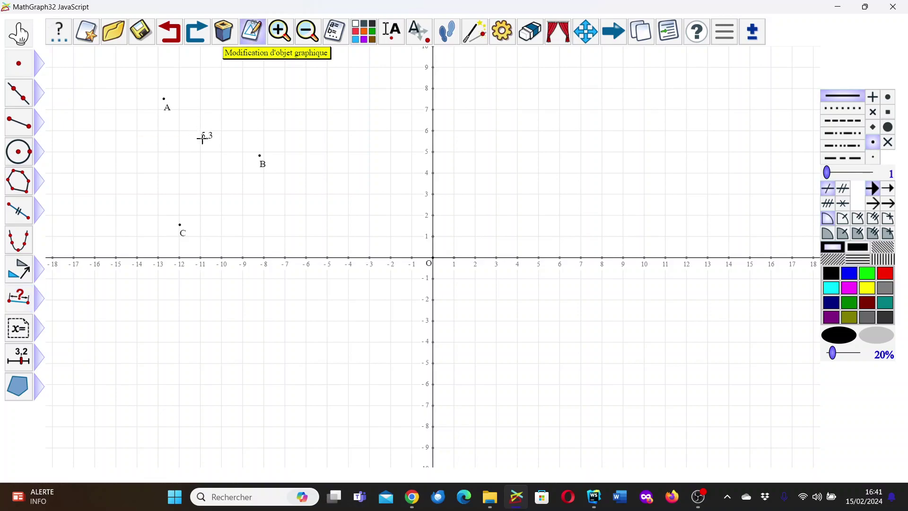
pyautogui.click(206, 135)
pyautogui.click(410, 88)
pyautogui.click(534, 307)
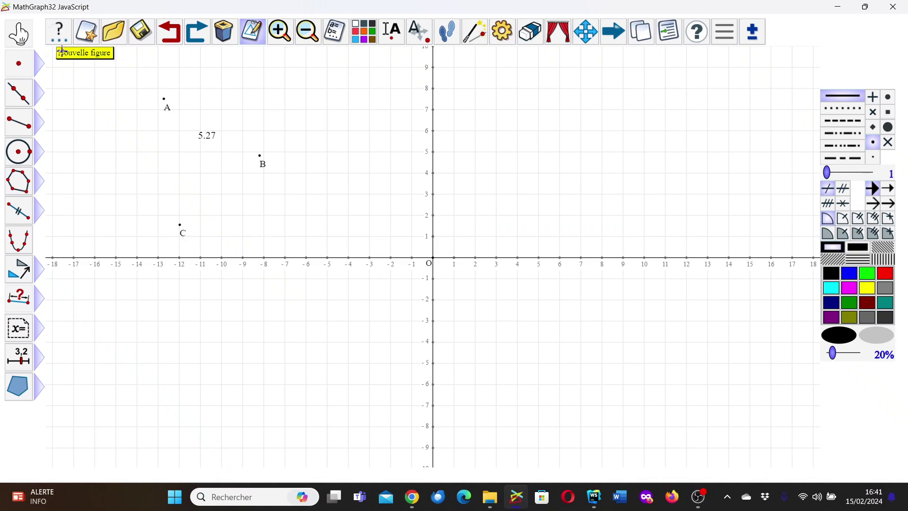
# Draw the black segment joining points A and B.
pyautogui.click(18, 122)
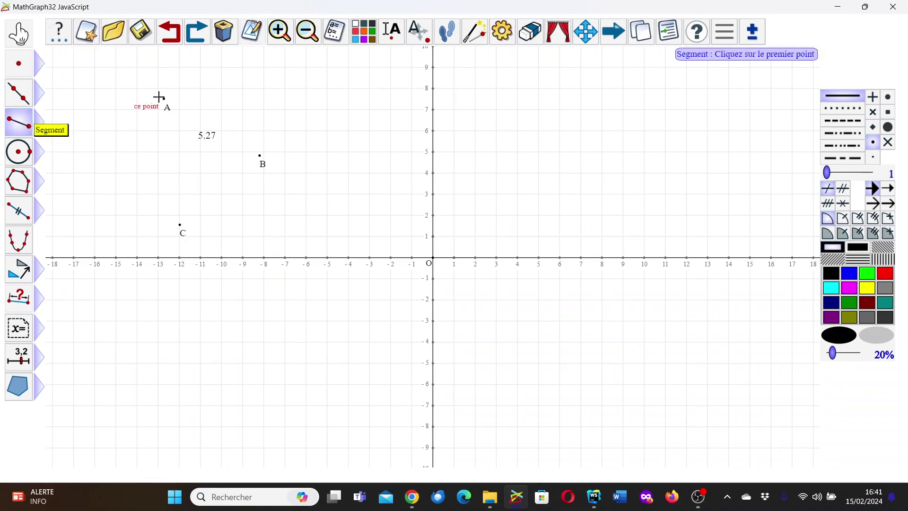
pyautogui.click(163, 98)
pyautogui.click(260, 153)
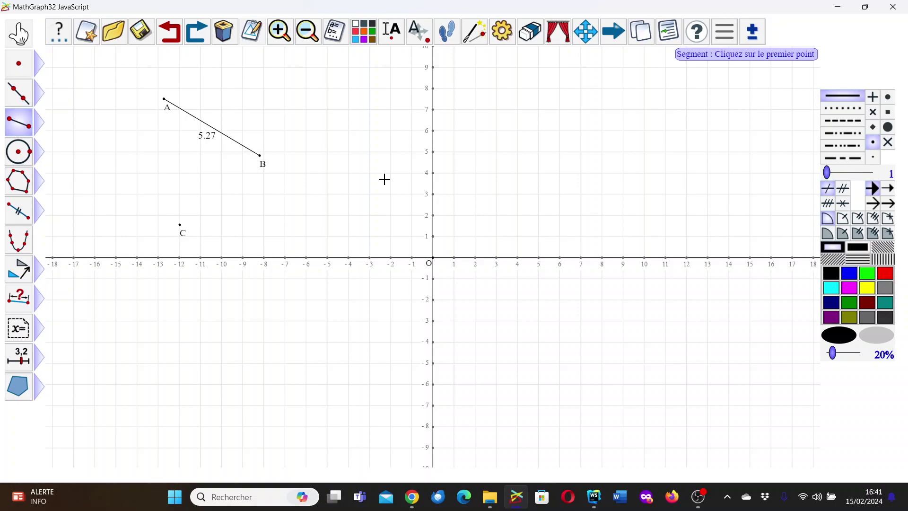
# Choose blue and the filled arc mark style, and measure the non-oriented angle ABC with its vertex at B.
pyautogui.click(854, 276)
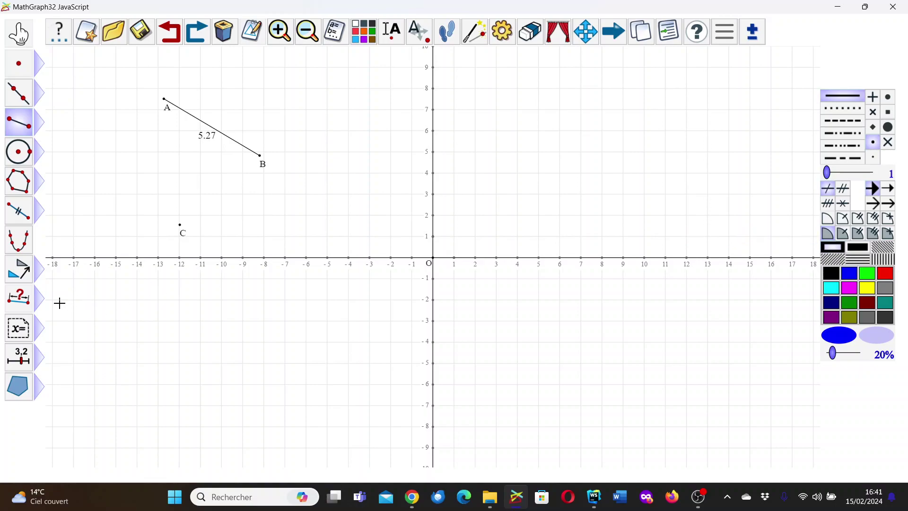
pyautogui.moveTo(43, 300)
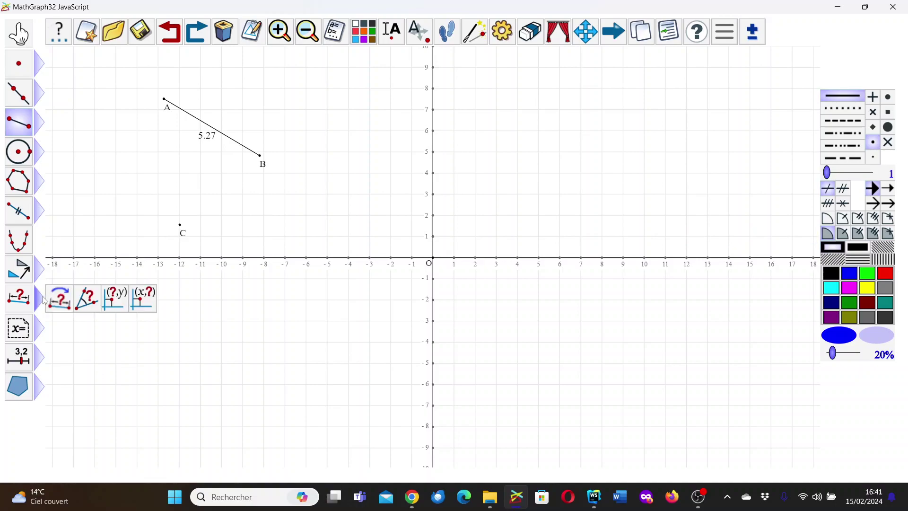
pyautogui.click(87, 302)
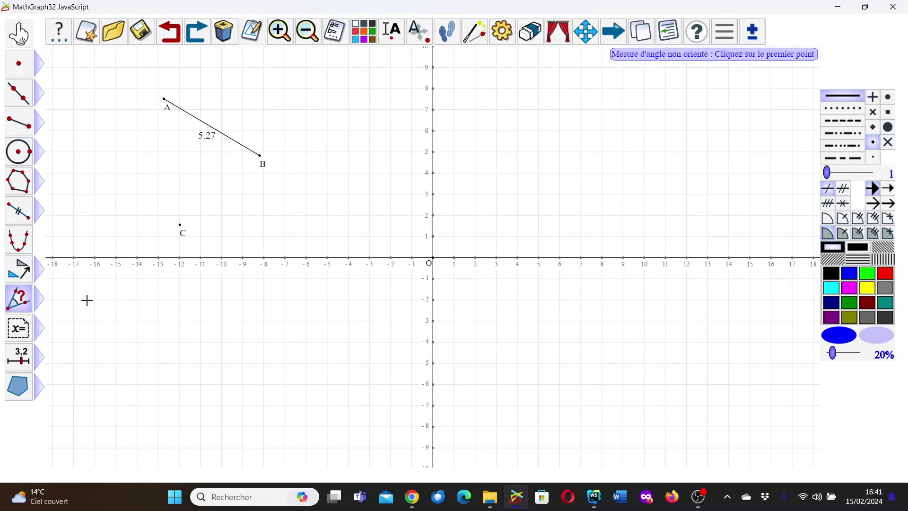
pyautogui.click(164, 100)
pyautogui.click(258, 156)
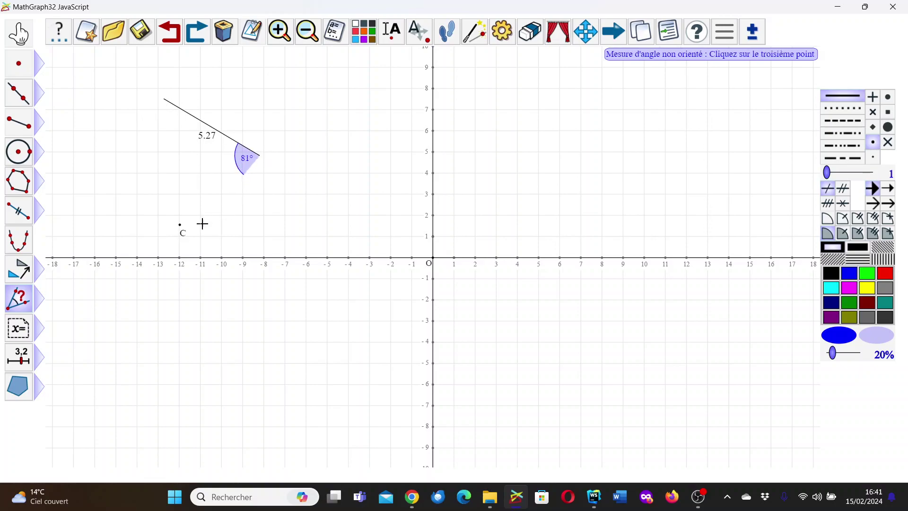
pyautogui.click(184, 224)
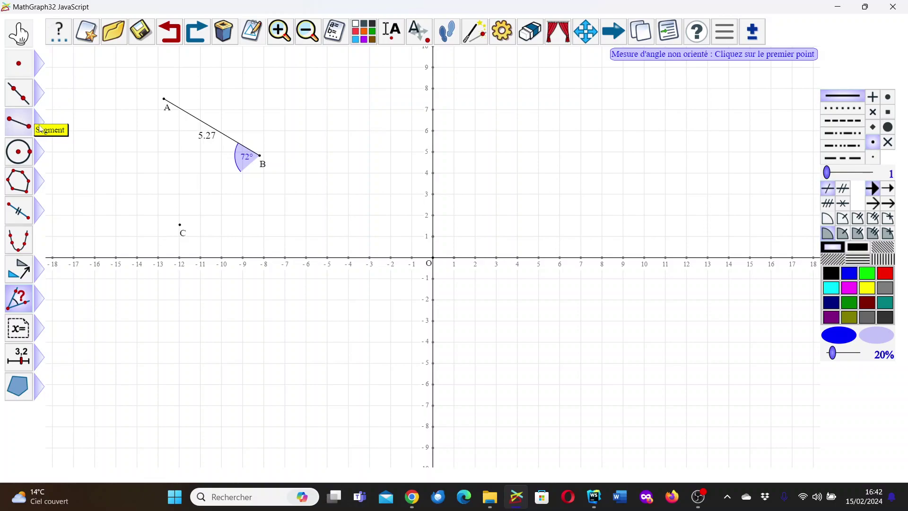
# Draw the blue segment joining points B and C.
pyautogui.click(21, 122)
pyautogui.click(259, 156)
pyautogui.click(179, 225)
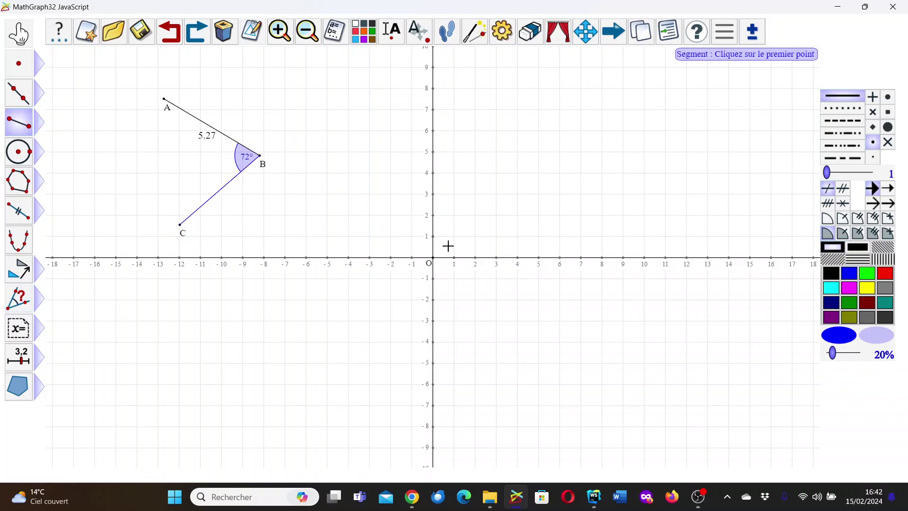
# Recolour the angle mark at B magenta.
pyautogui.click(851, 292)
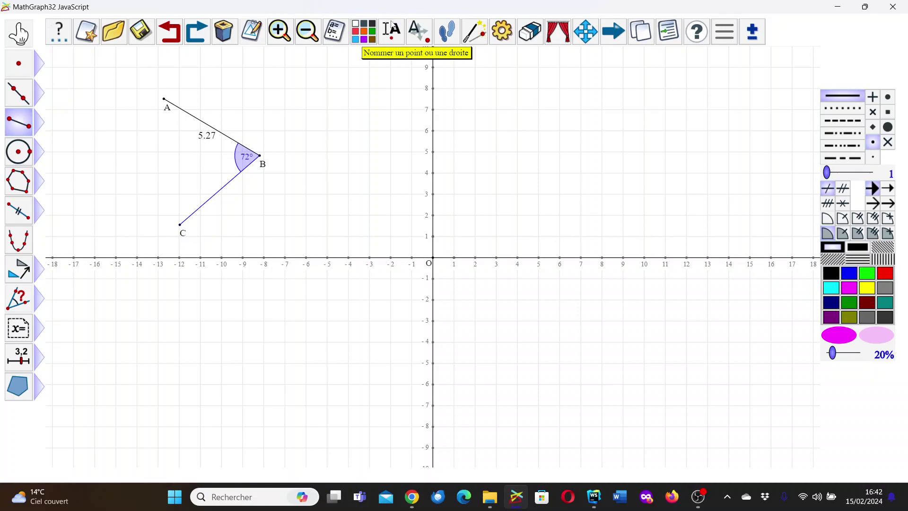
pyautogui.click(367, 36)
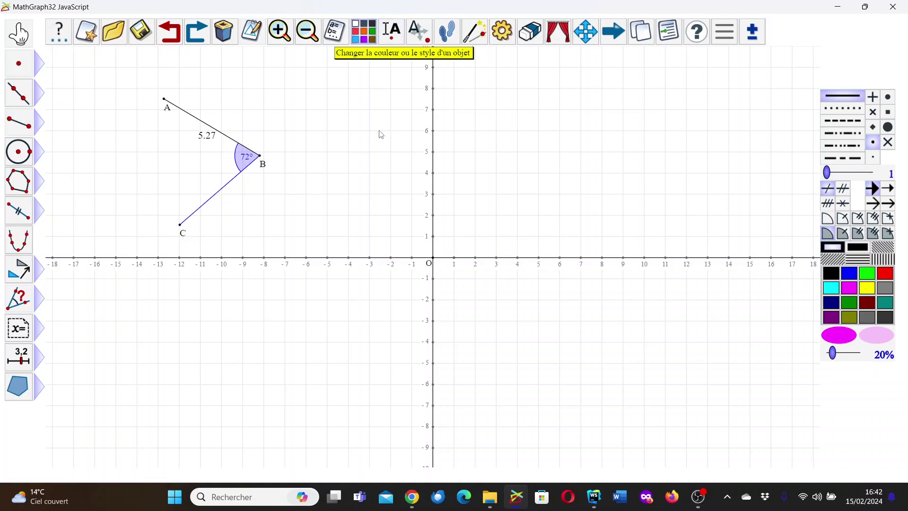
pyautogui.click(238, 157)
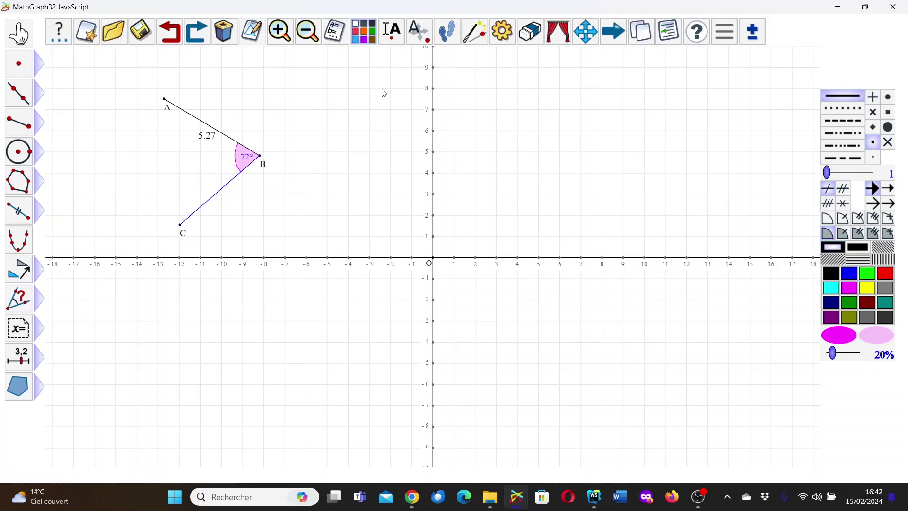
# Place two magenta free points right of the angle figure and label them E and F.
pyautogui.click(21, 66)
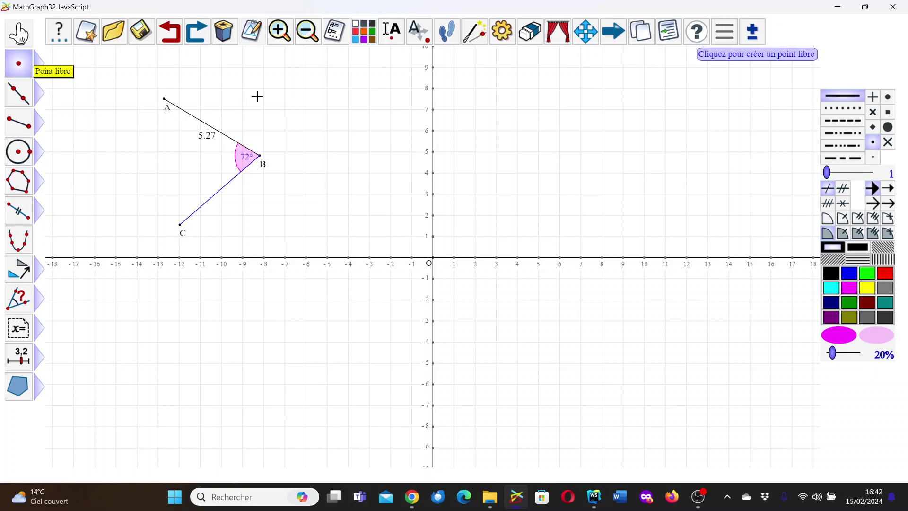
pyautogui.click(308, 101)
pyautogui.write('E')
pyautogui.press('Return')
pyautogui.click(390, 107)
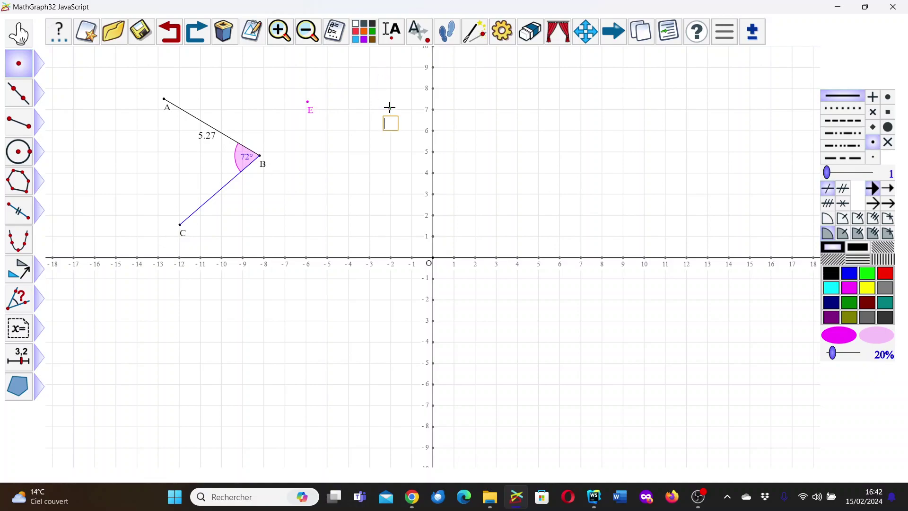
pyautogui.write('F')
pyautogui.press('Return')
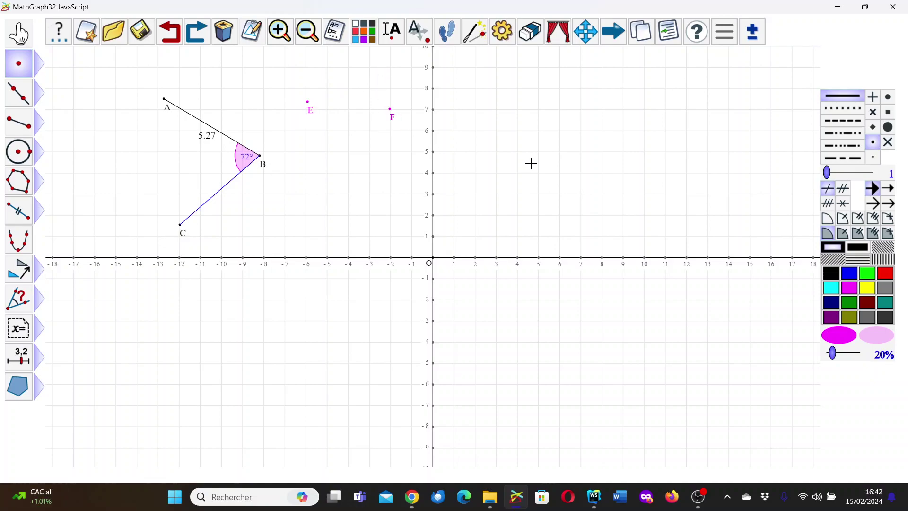
# Turn off the automatic display of length and angle measures, and measure the length from point E to point F.
pyautogui.click(727, 39)
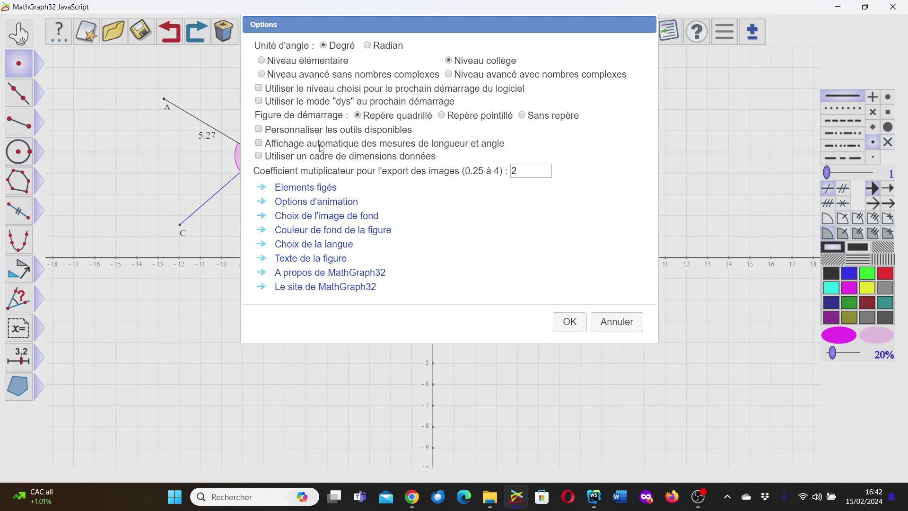
pyautogui.click(566, 323)
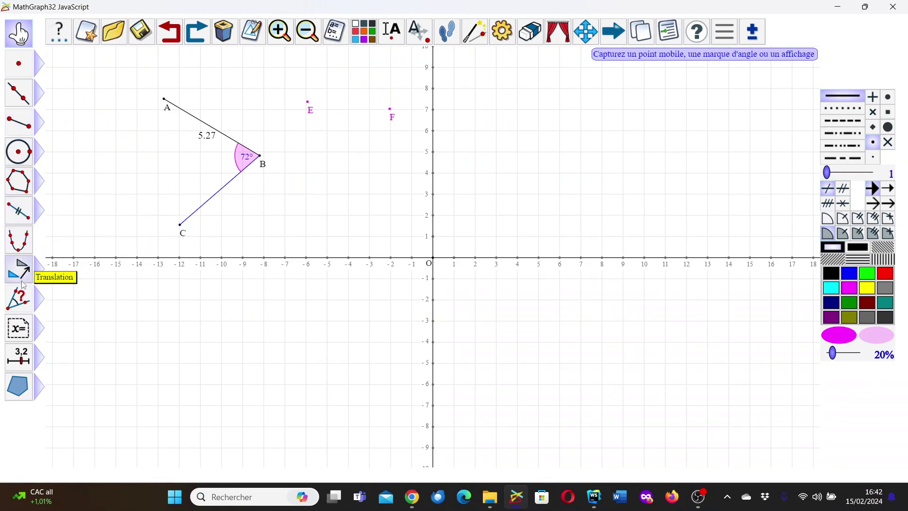
pyautogui.click(42, 302)
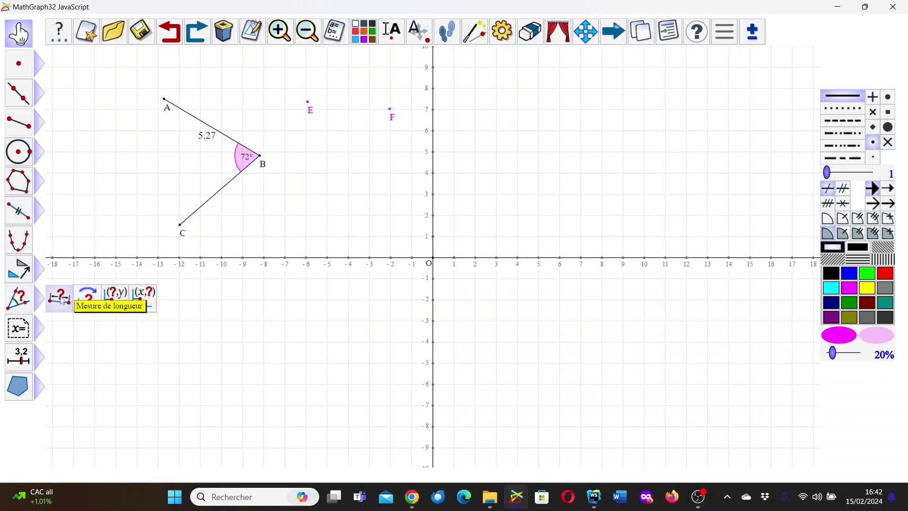
pyautogui.click(60, 298)
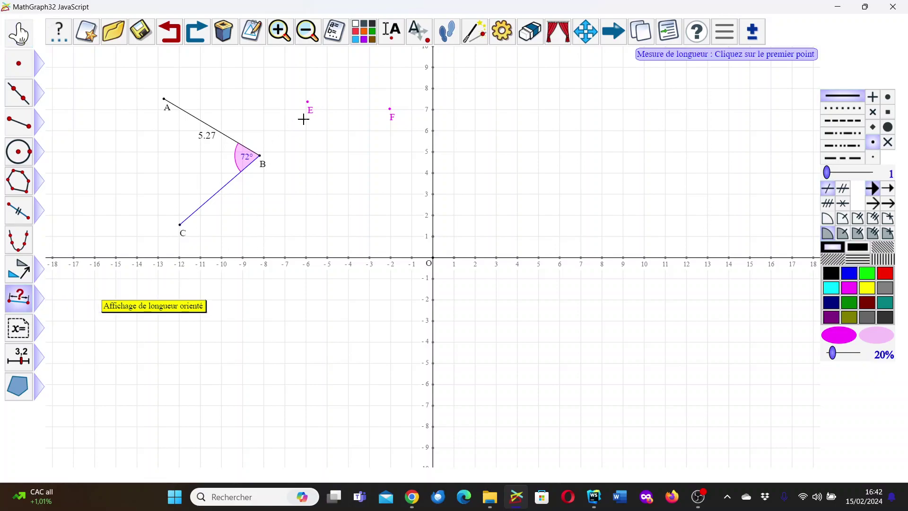
pyautogui.click(308, 101)
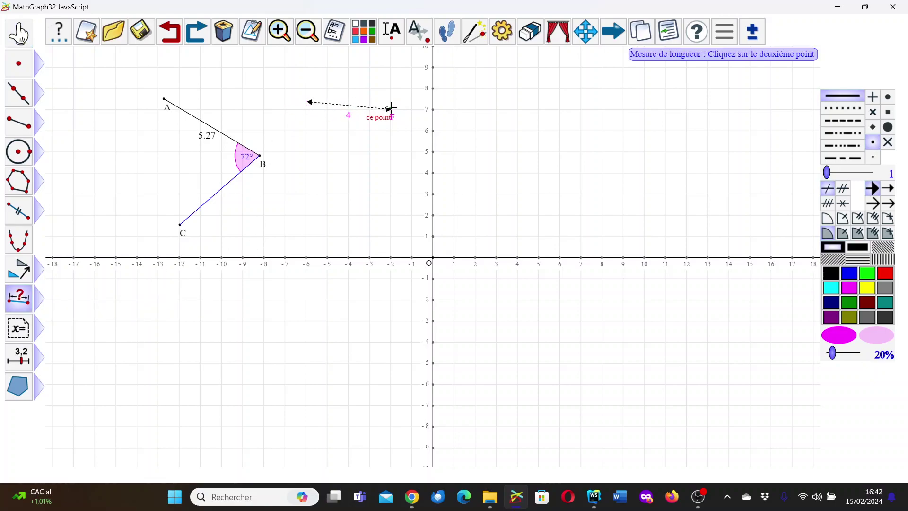
pyautogui.click(392, 108)
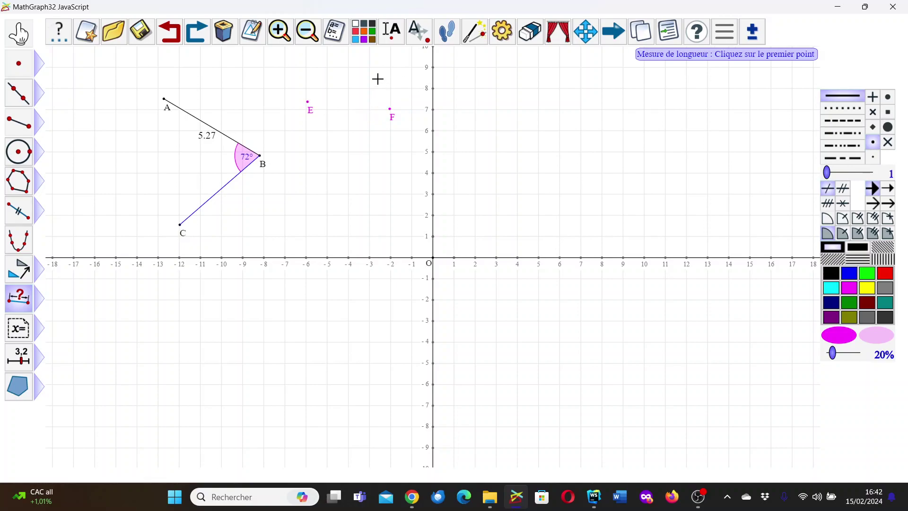
# Check the stored value of the EF measure in the list of numerical objects.
pyautogui.click(336, 32)
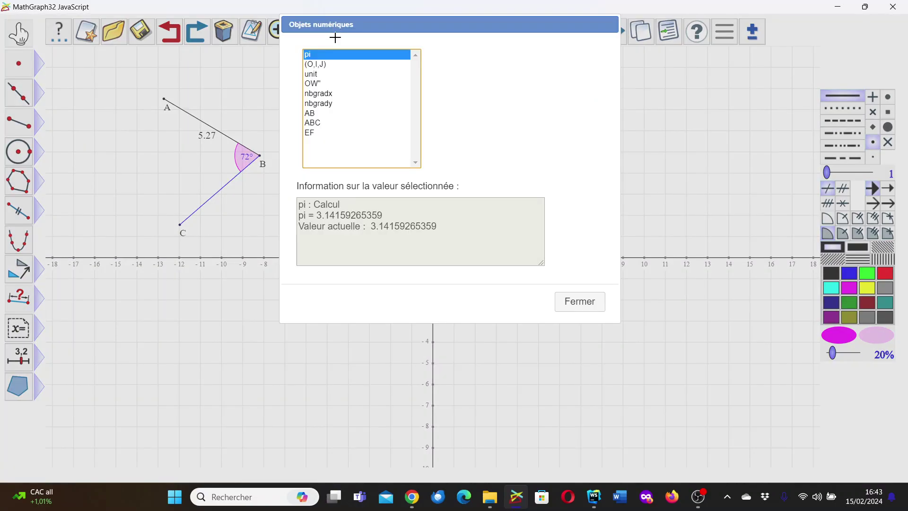
pyautogui.click(328, 134)
pyautogui.click(561, 303)
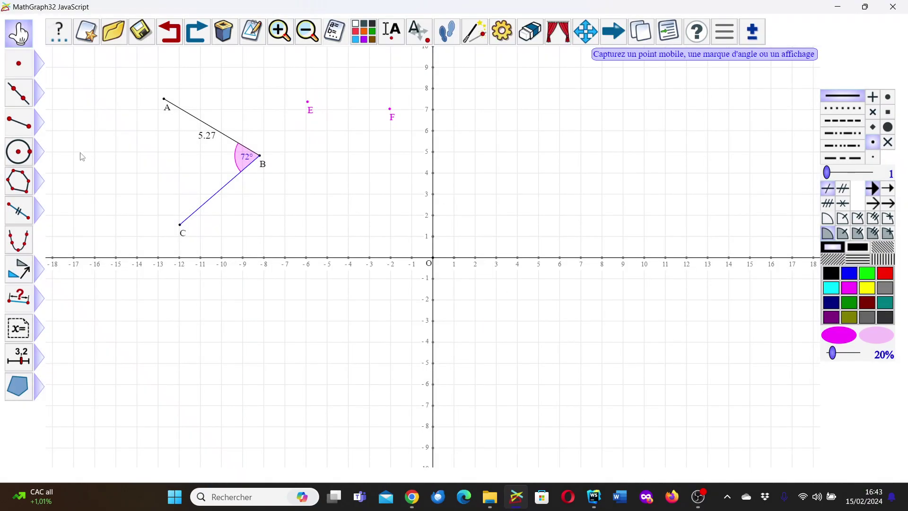
# Draw a magenta circle centred at E with the radius EF/3.
pyautogui.click(42, 155)
pyautogui.click(60, 152)
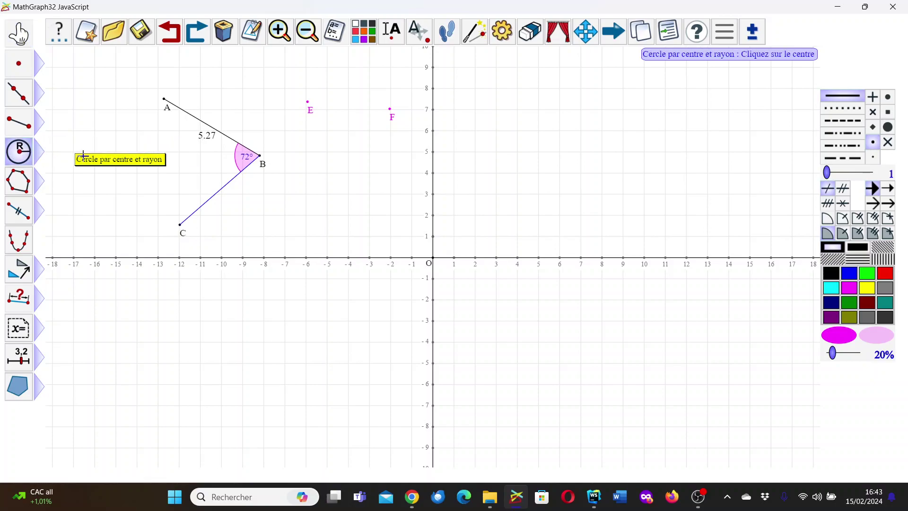
pyautogui.click(305, 98)
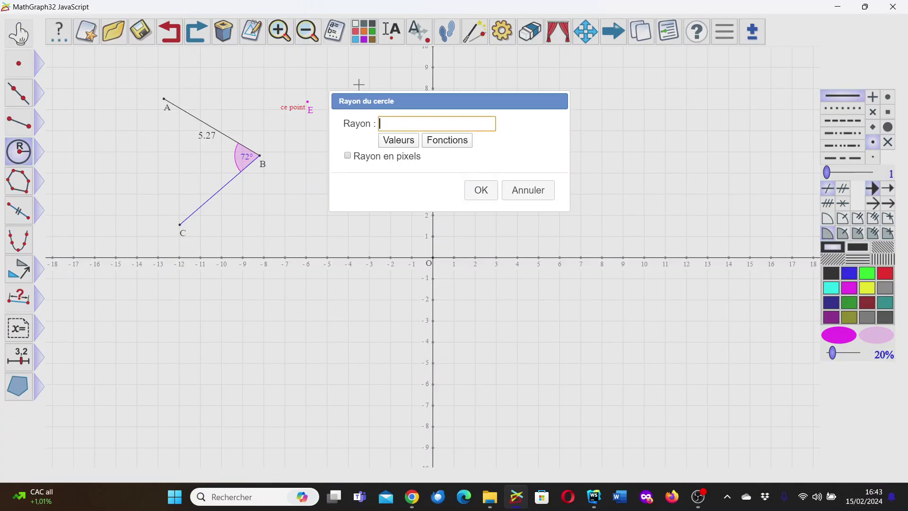
pyautogui.click(386, 140)
pyautogui.click(452, 123)
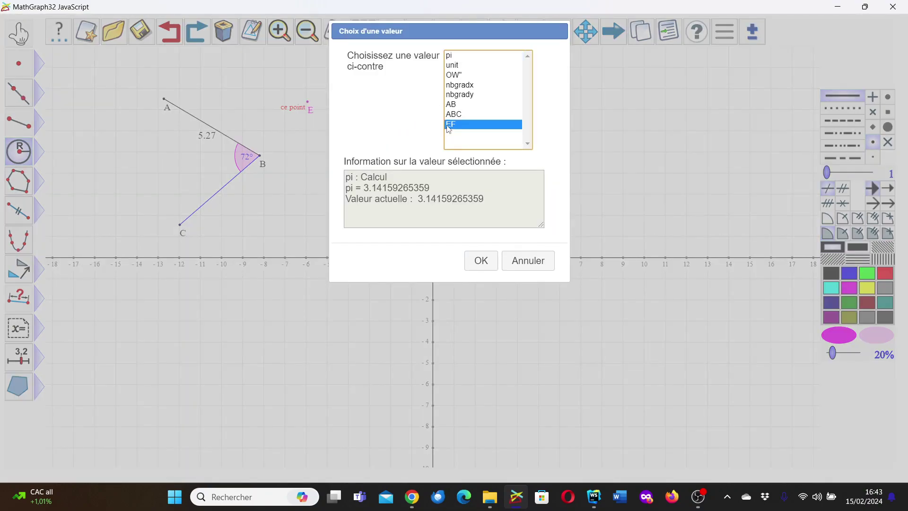
pyautogui.click(481, 260)
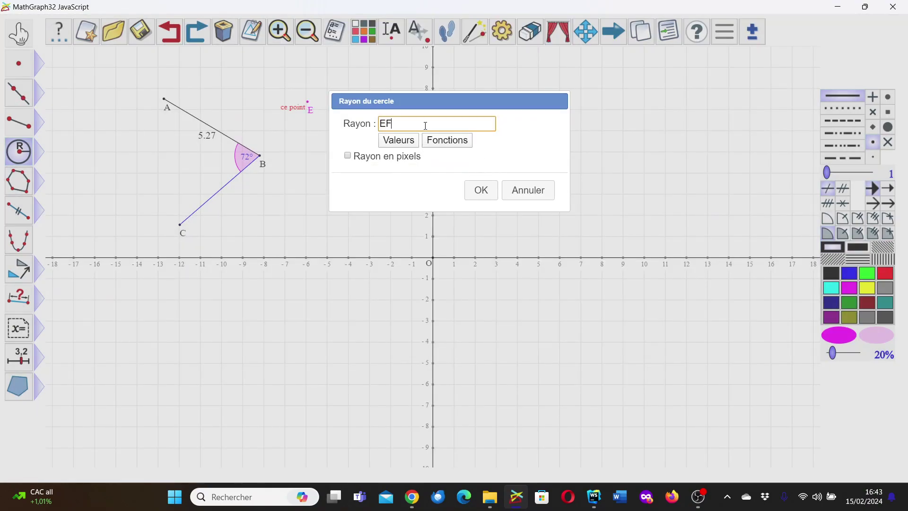
pyautogui.write('/3')
pyautogui.press('Return')
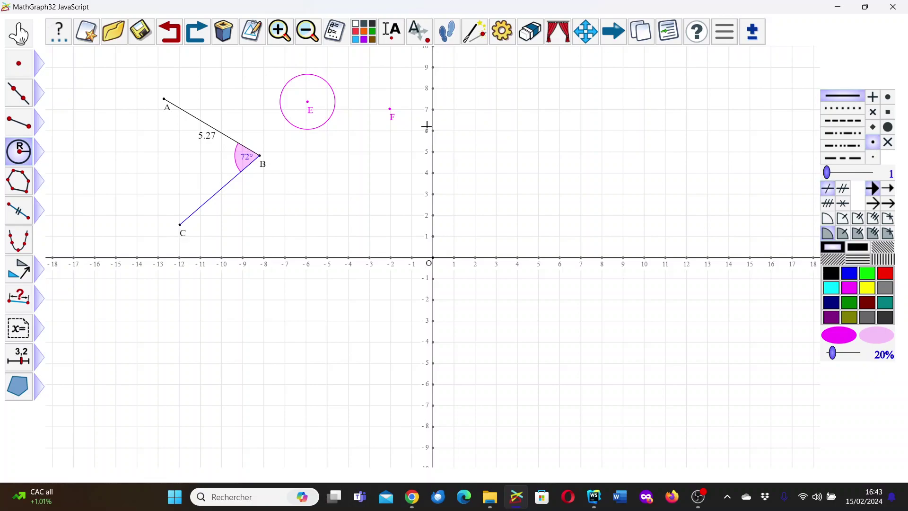
# Enable the "dys" mode for the next startup and restart the program without saving the figure.
pyautogui.click(729, 35)
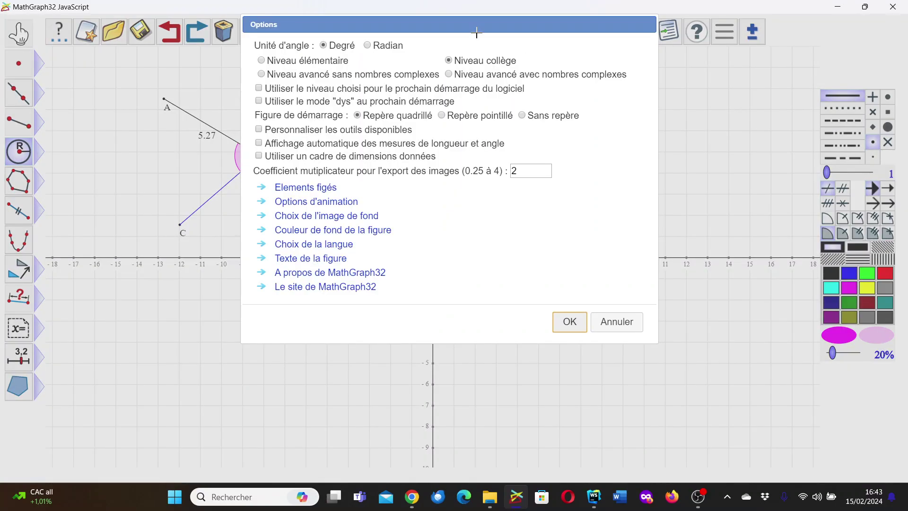
pyautogui.click(259, 101)
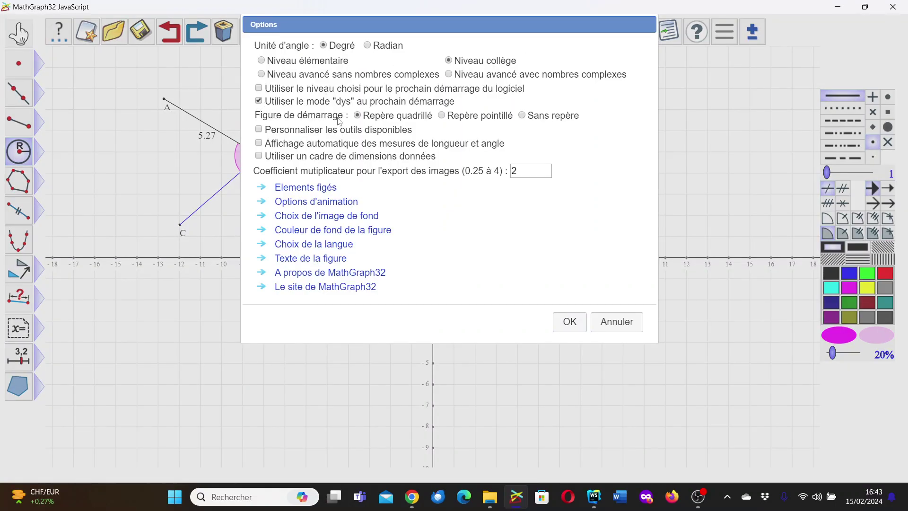
pyautogui.click(570, 323)
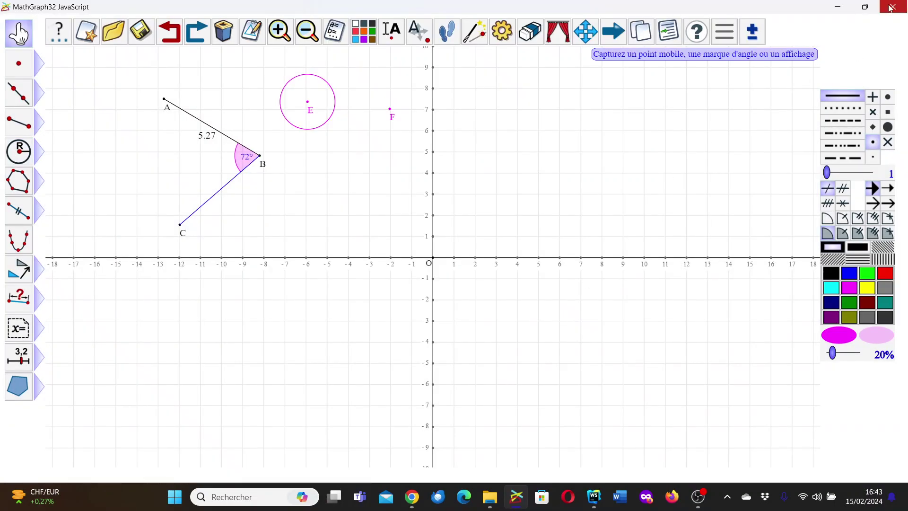
pyautogui.click(892, 7)
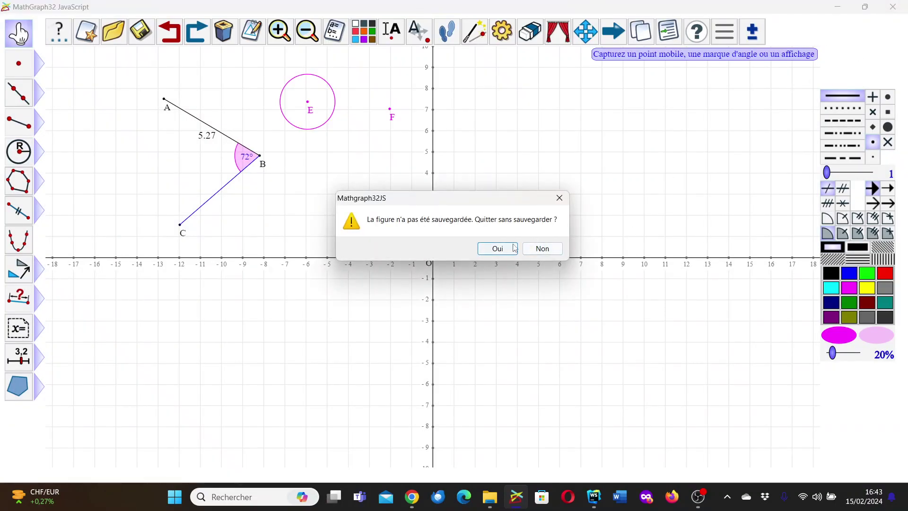
pyautogui.click(497, 249)
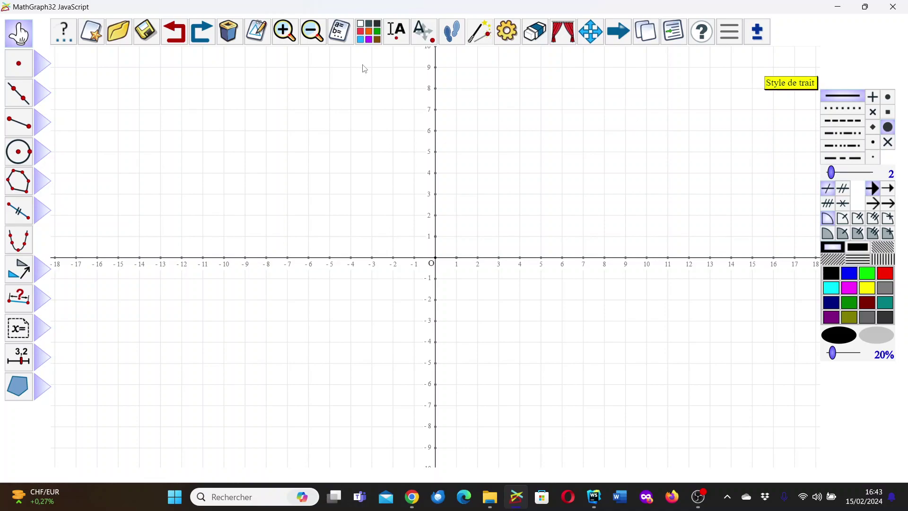
# Place a black free point labelled A in the upper-left quadrant of the grid, and look through the additional point and line tools.
pyautogui.click(176, 104)
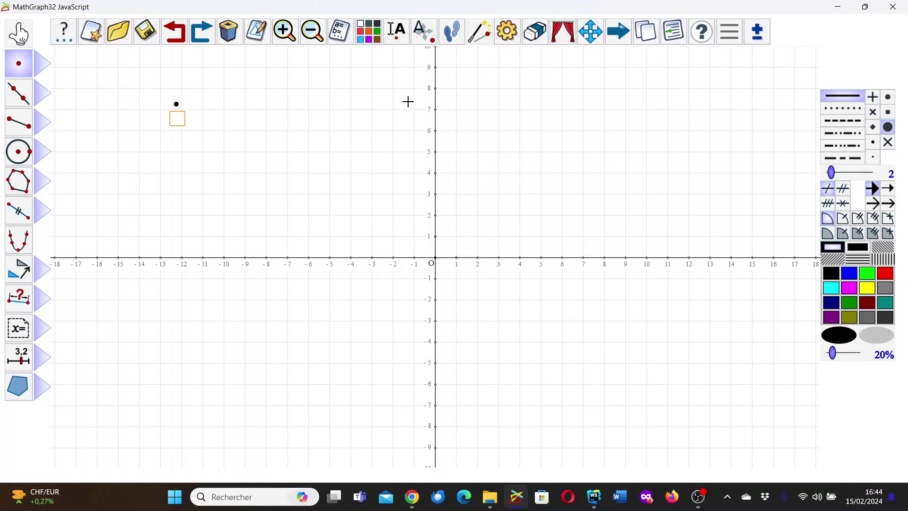
pyautogui.press('Return')
pyautogui.click(43, 65)
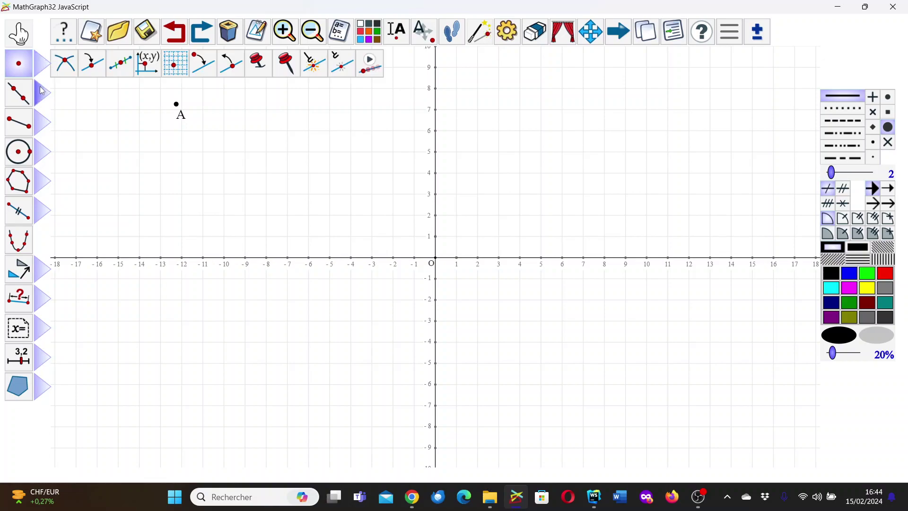
pyautogui.click(42, 93)
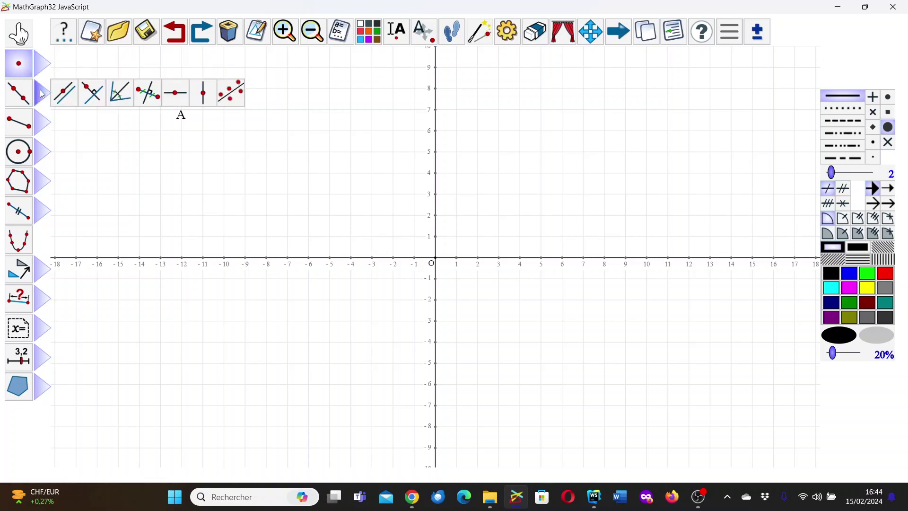
pyautogui.click(31, 37)
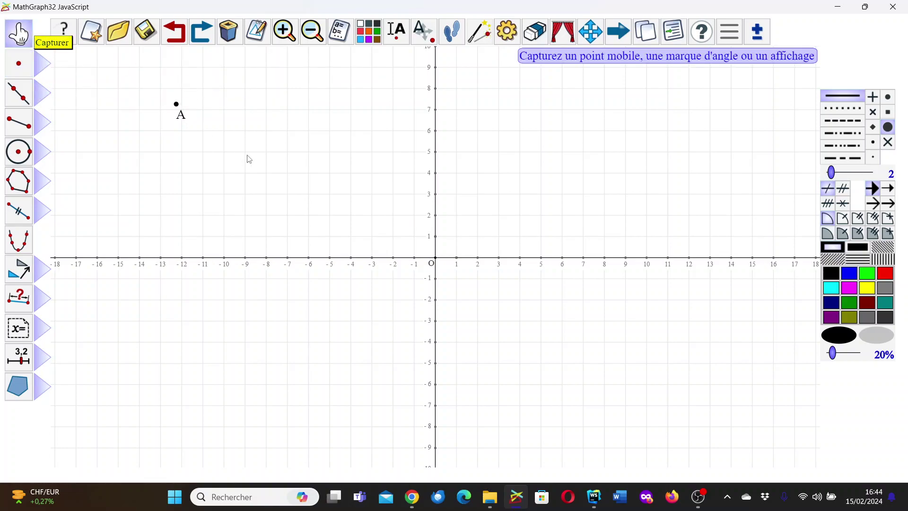
# Create a new figure without axes but with a unit length, discarding the unsaved one.
pyautogui.click(94, 35)
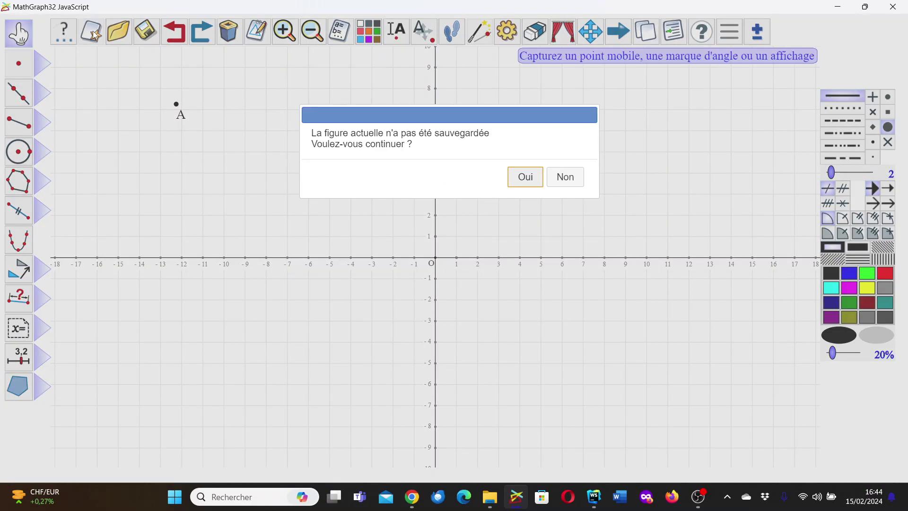
pyautogui.click(525, 183)
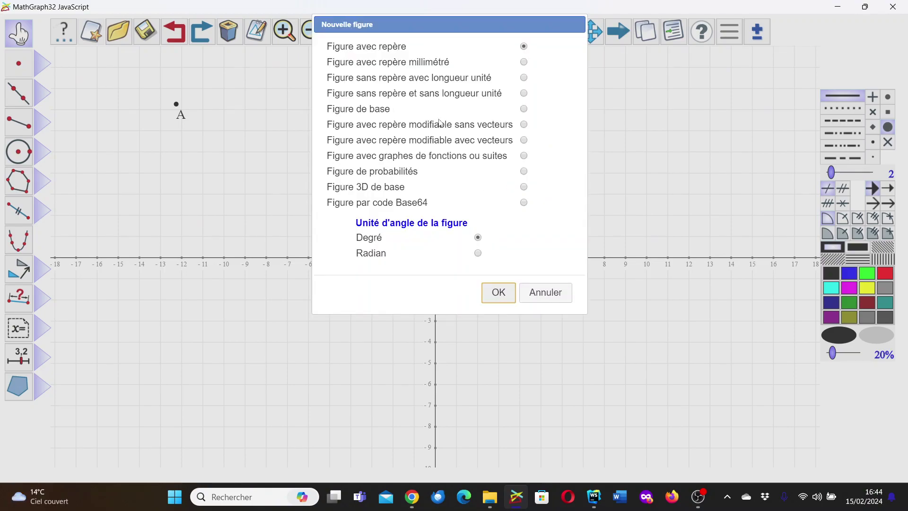
pyautogui.click(524, 78)
pyautogui.click(504, 299)
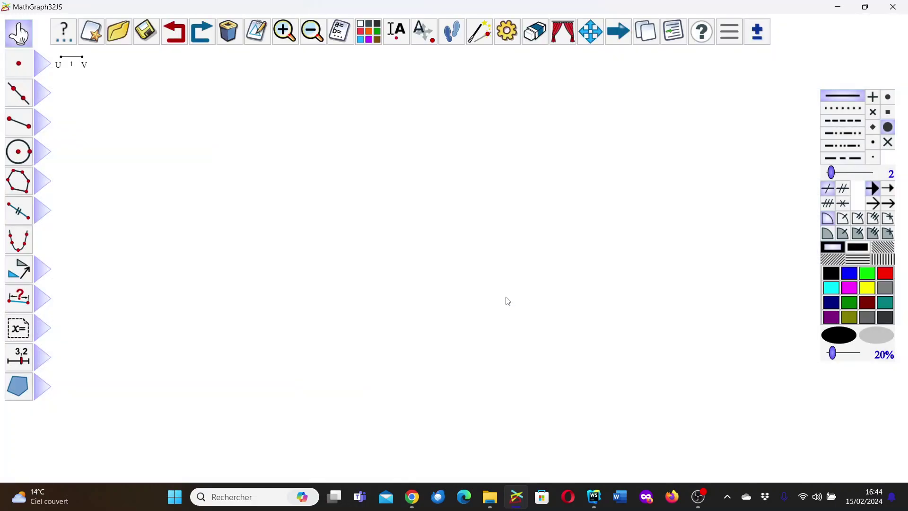
# Place two unlabelled free points and draw a circle centred on the lower one, passing through the upper one.
pyautogui.click(21, 69)
pyautogui.click(195, 217)
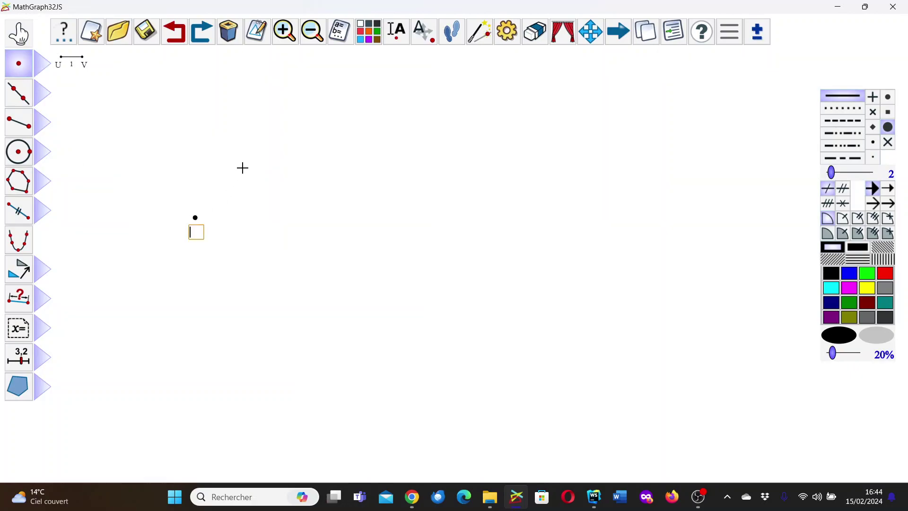
pyautogui.click(267, 158)
pyautogui.click(18, 152)
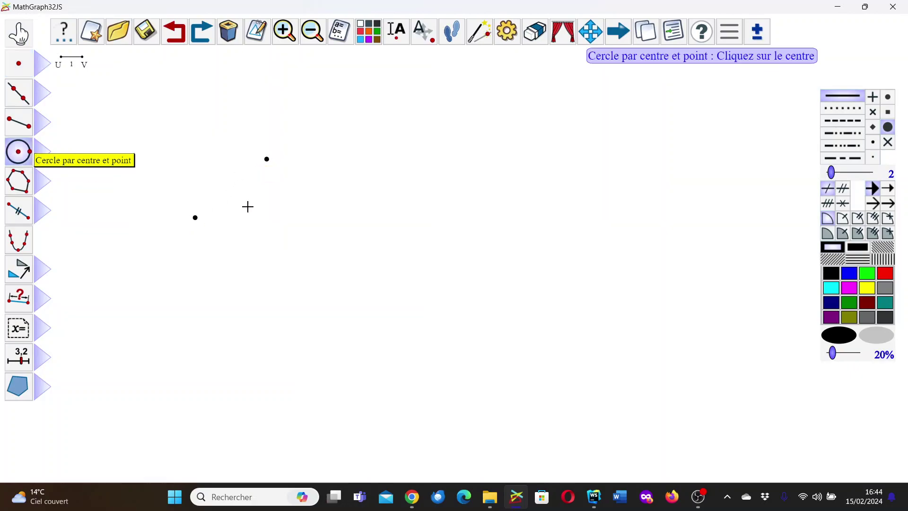
pyautogui.click(196, 216)
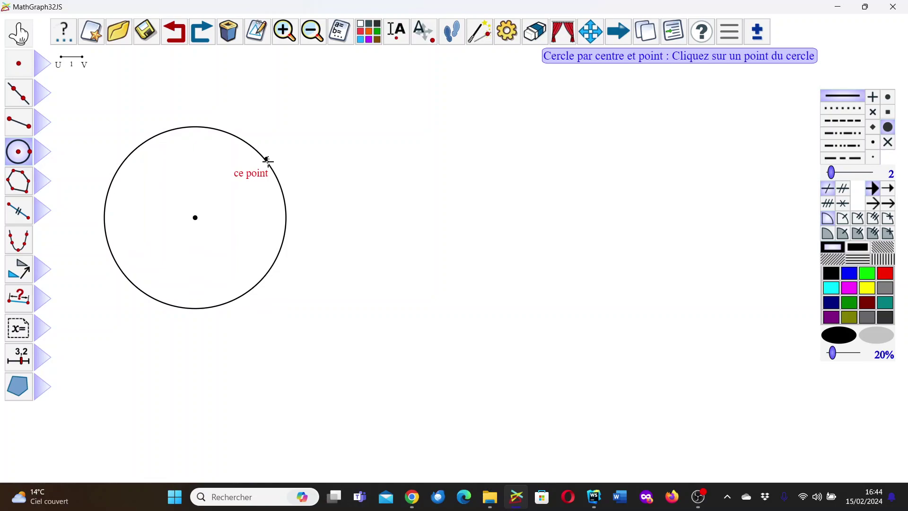
pyautogui.click(266, 159)
# Place another free point outside the circle, to its right.
pyautogui.click(18, 63)
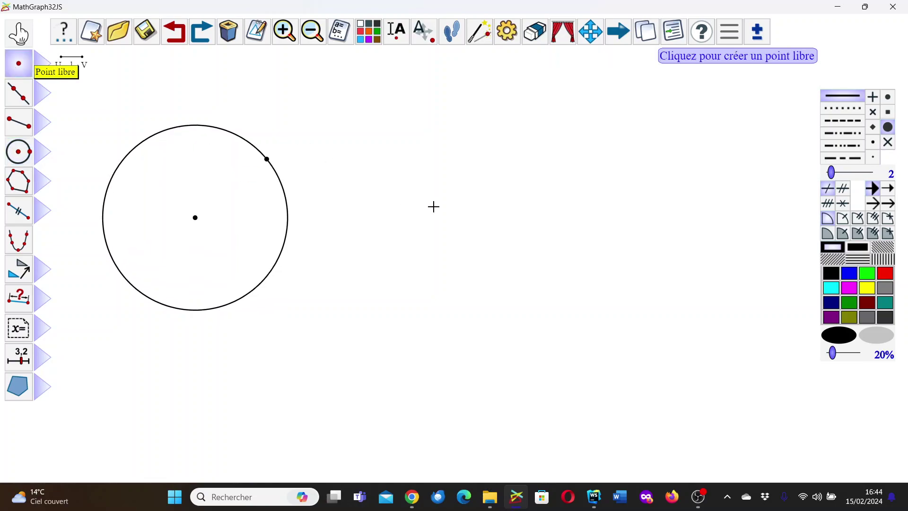
pyautogui.click(463, 197)
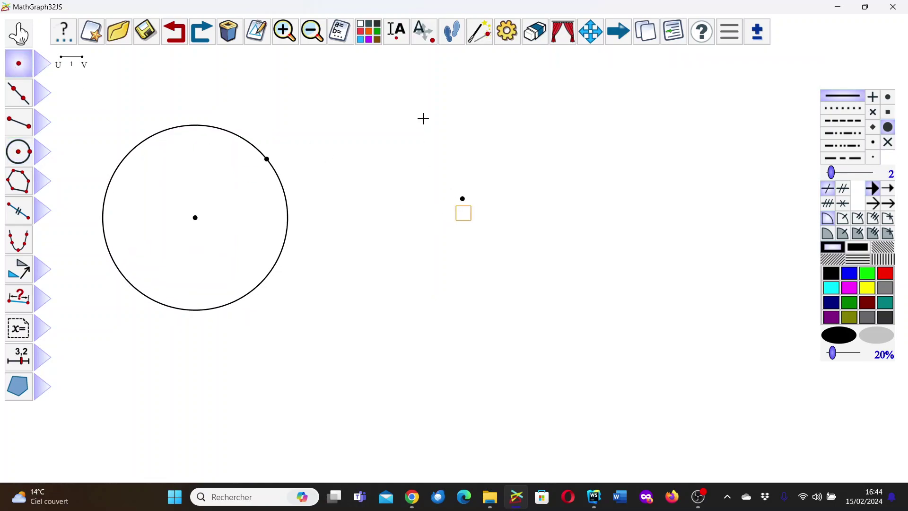
pyautogui.press('Return')
# Enable customisation of the available tools in the options, make checked items the permitted tools, and expand the horizontal bar tools.
pyautogui.click(731, 32)
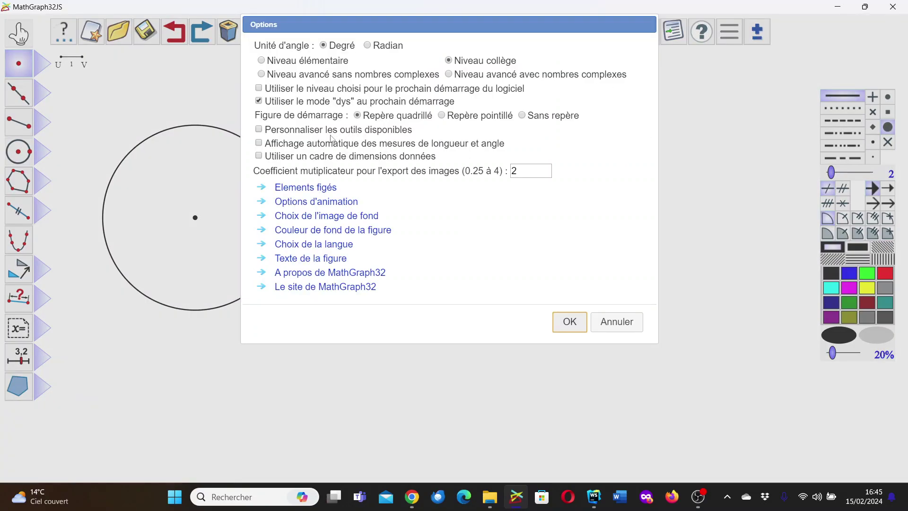
pyautogui.click(259, 130)
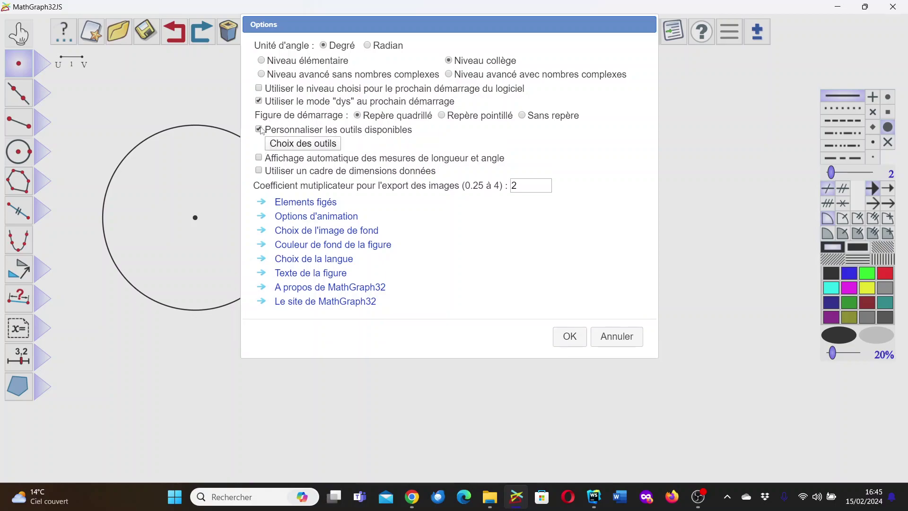
pyautogui.click(302, 144)
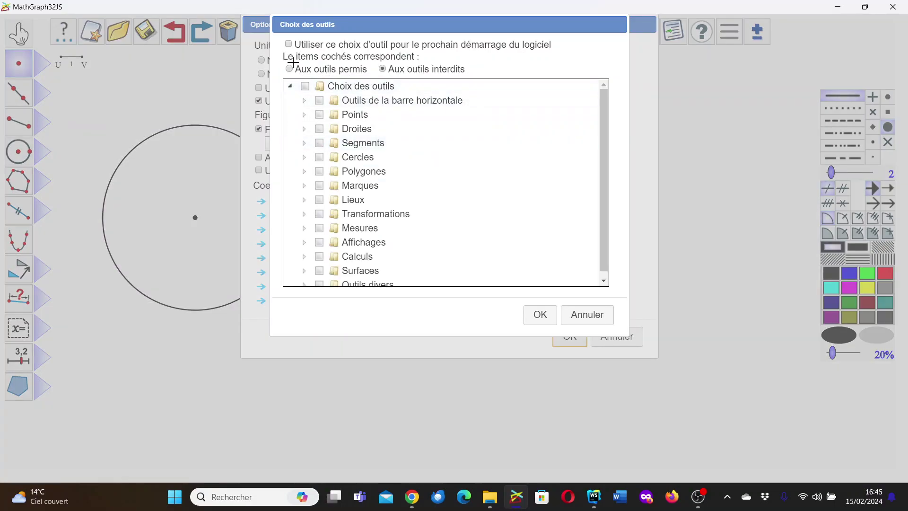
pyautogui.click(290, 69)
pyautogui.click(305, 102)
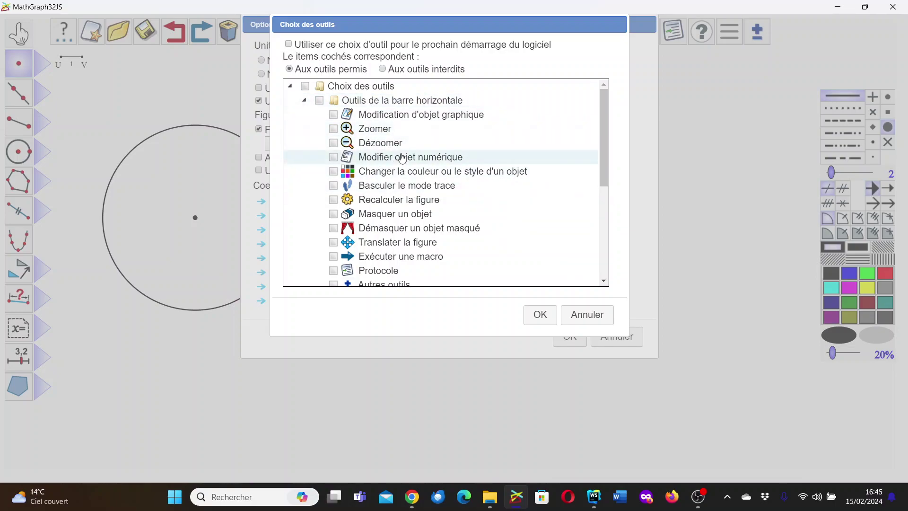
# Permit the horizontal bar tools for changing colour or style, hiding an object, unhiding a hidden object, and Protocole.
pyautogui.click(334, 172)
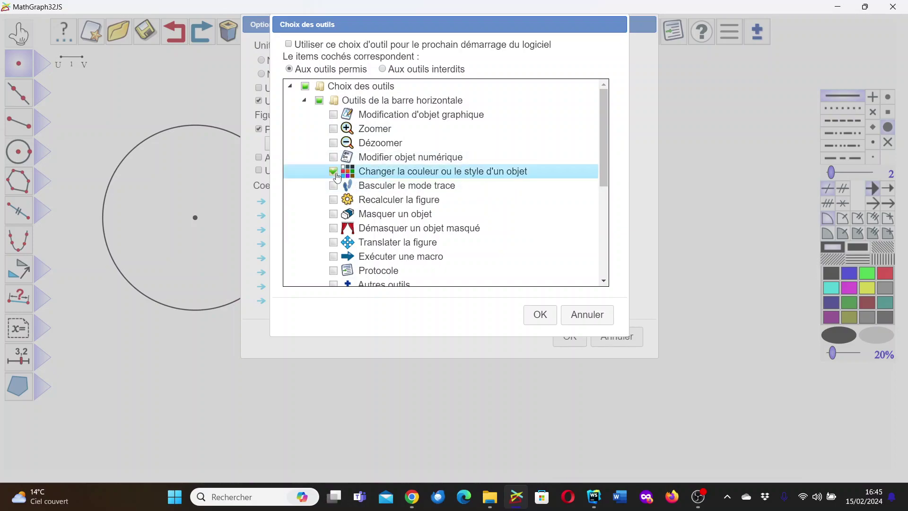
pyautogui.click(332, 217)
pyautogui.click(333, 229)
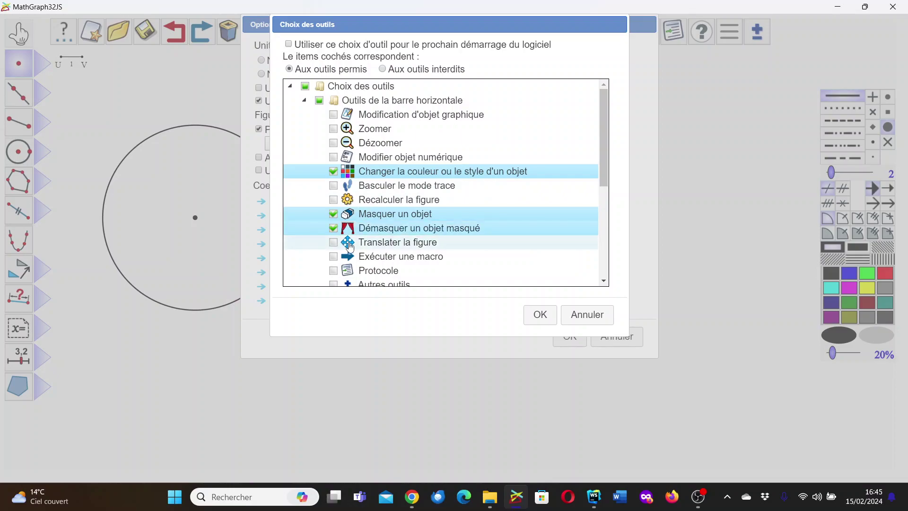
pyautogui.scroll(-3, 412, 241)
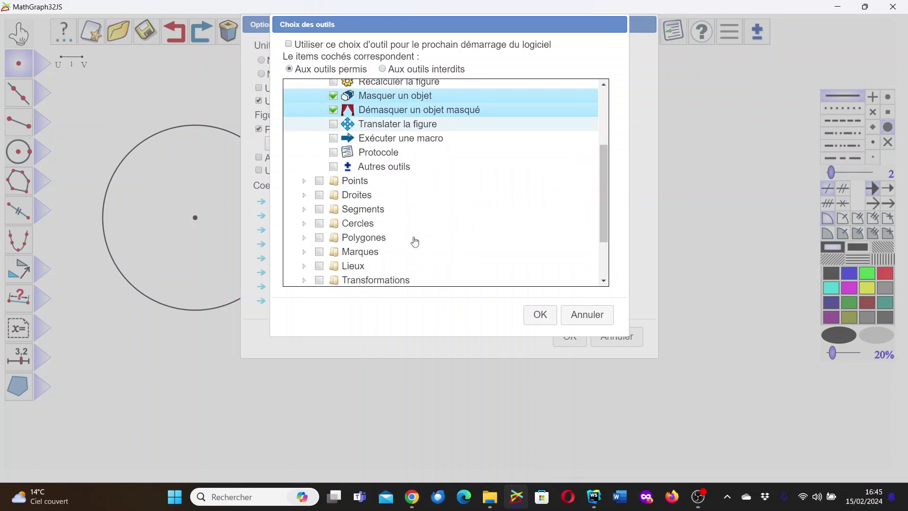
pyautogui.click(333, 153)
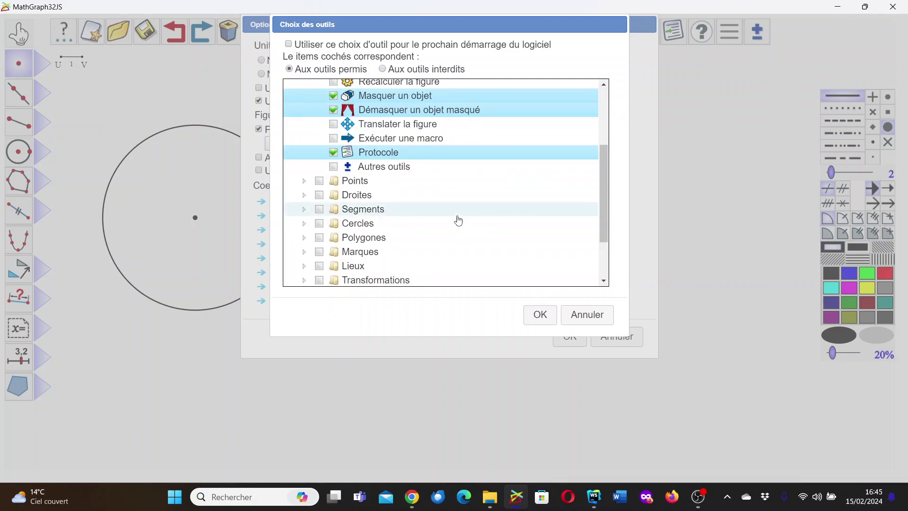
# Permit the point tools Point libre, Intersection, Milieu and Point lié.
pyautogui.click(304, 182)
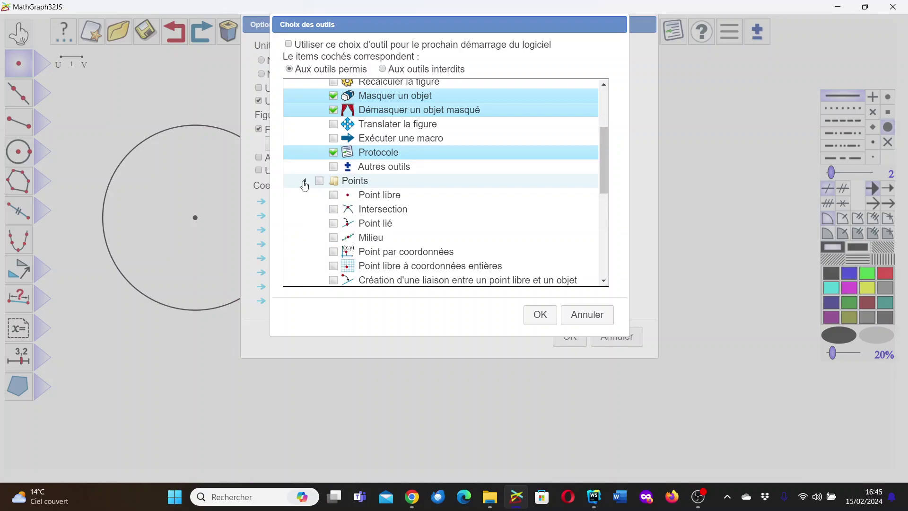
pyautogui.click(334, 196)
pyautogui.click(334, 210)
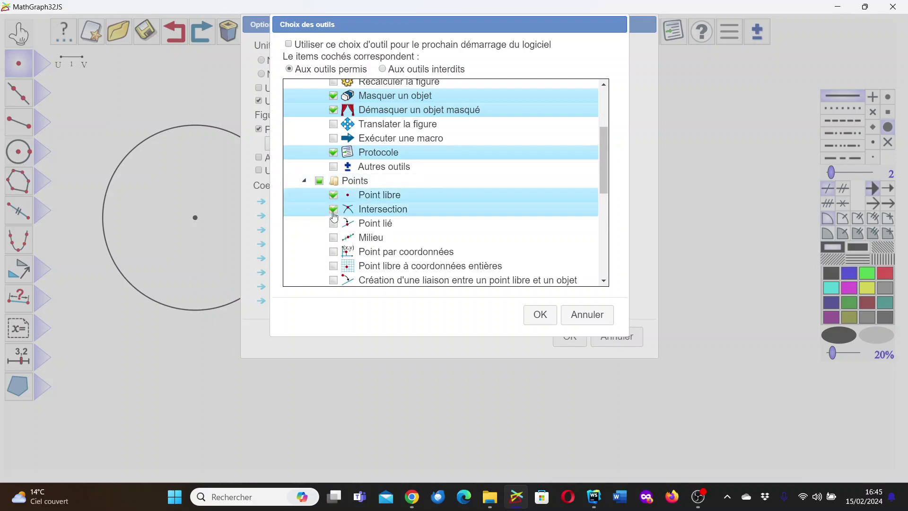
pyautogui.click(334, 237)
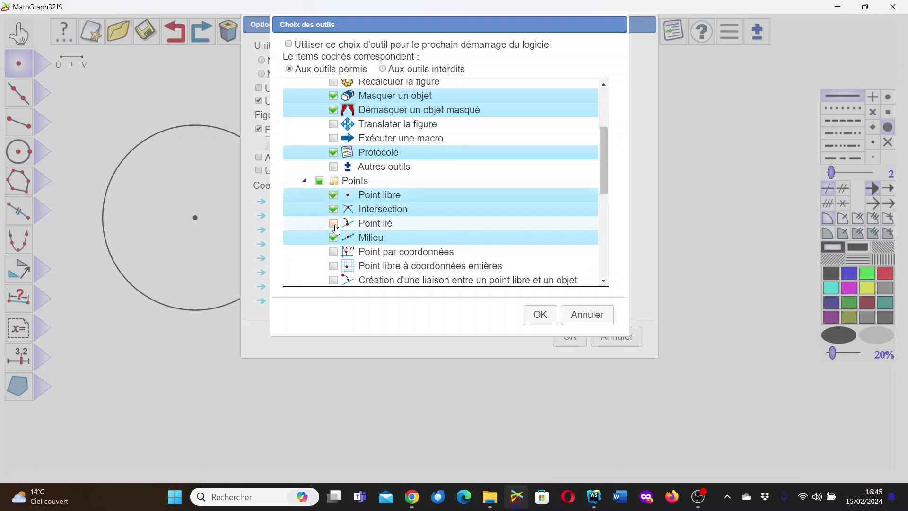
pyautogui.click(334, 226)
# Permit the tools Droite par deux points and Cercle par centre et point, and apply the tool selection and options.
pyautogui.scroll(-5, 321, 222)
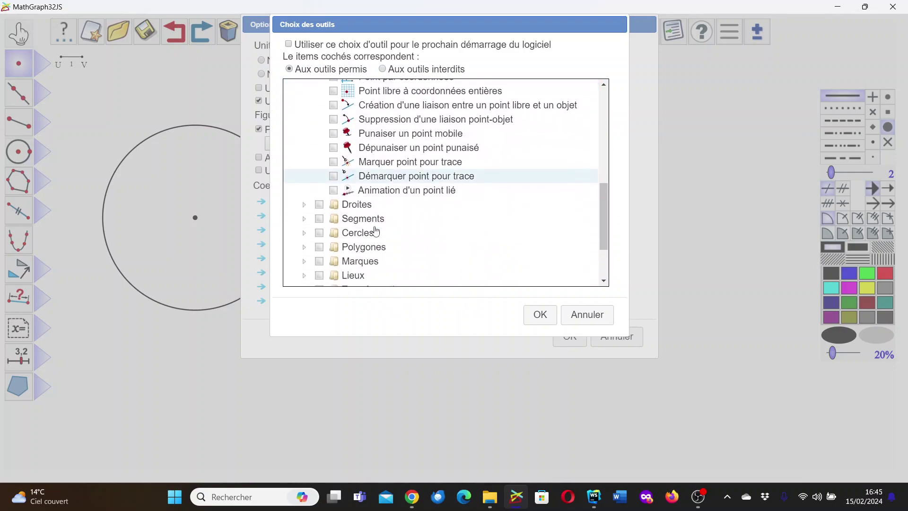
pyautogui.click(305, 202)
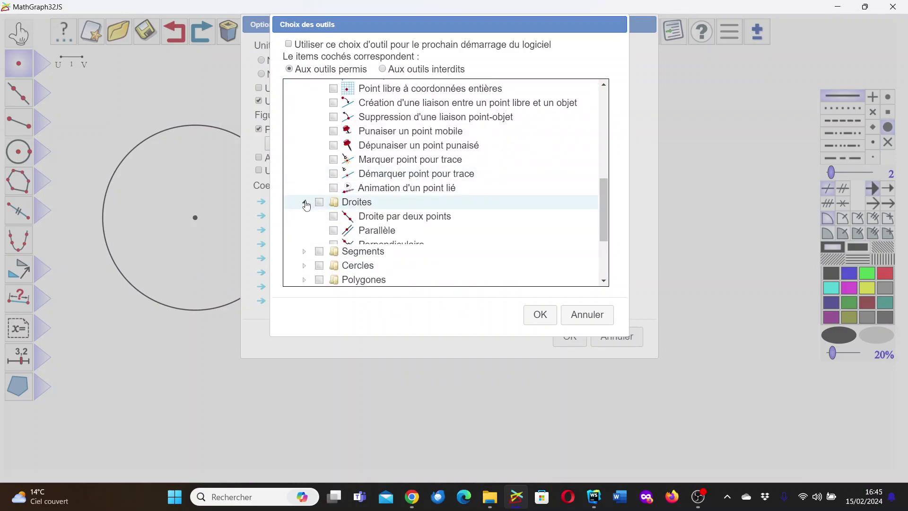
pyautogui.click(334, 217)
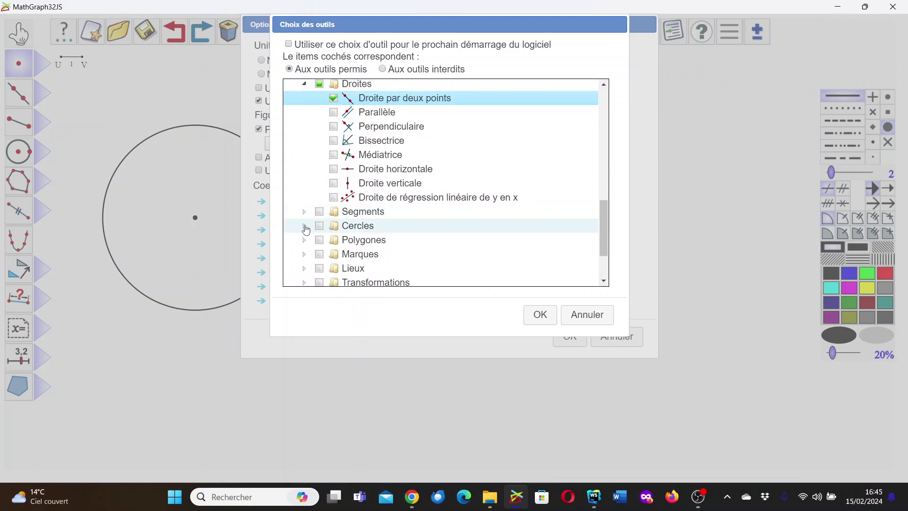
pyautogui.click(306, 228)
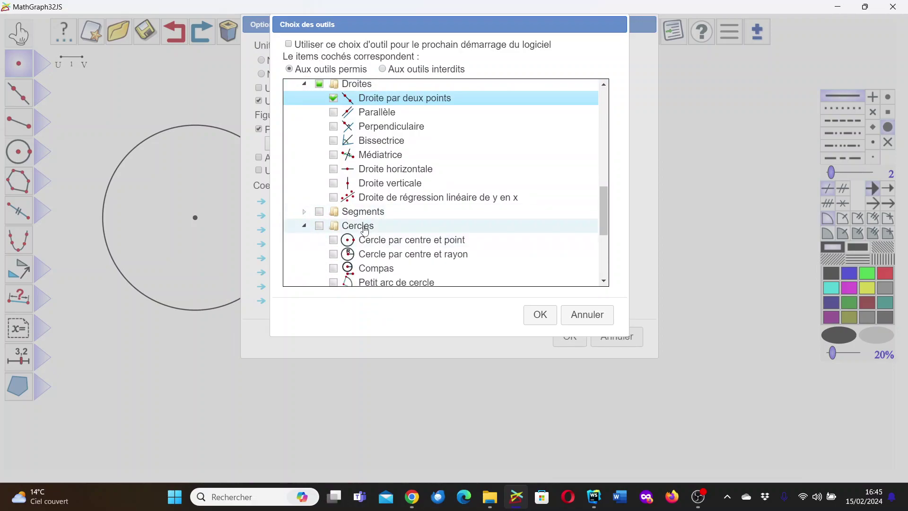
pyautogui.scroll(-1, 364, 231)
pyautogui.click(334, 182)
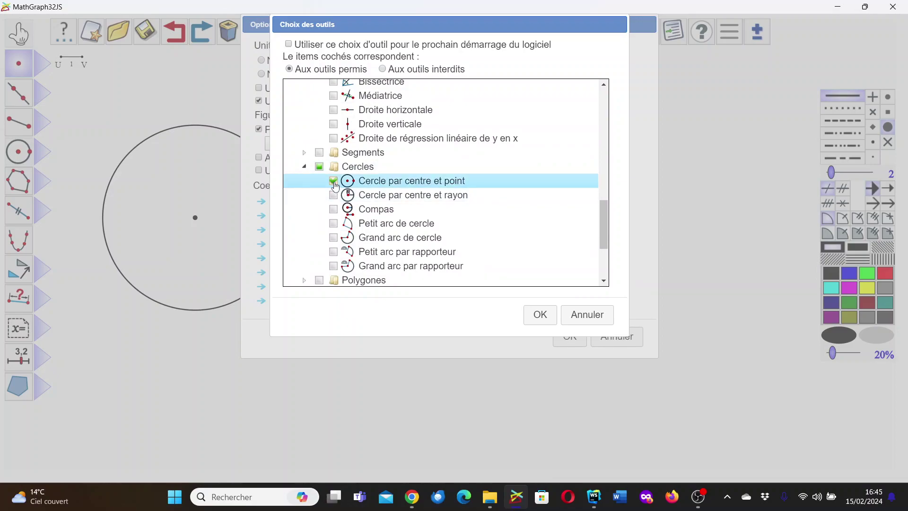
pyautogui.scroll(-2, 421, 169)
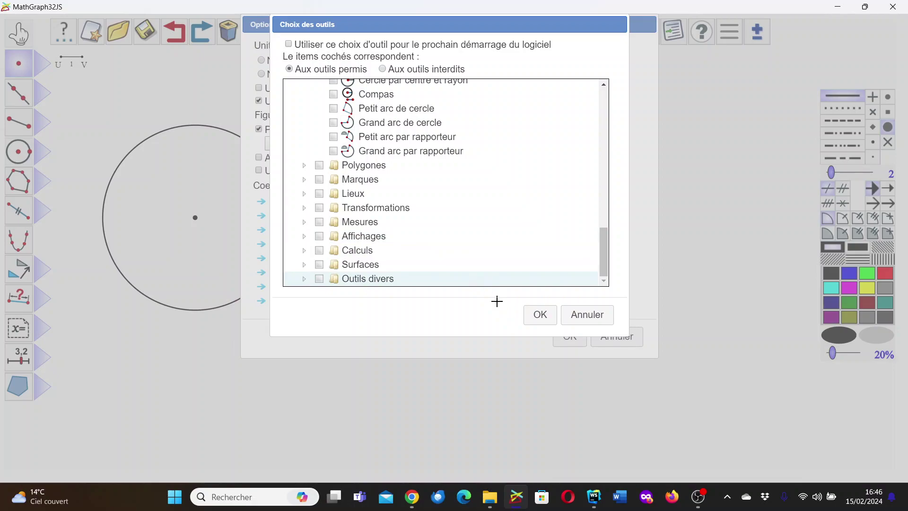
pyautogui.click(548, 321)
pyautogui.click(570, 337)
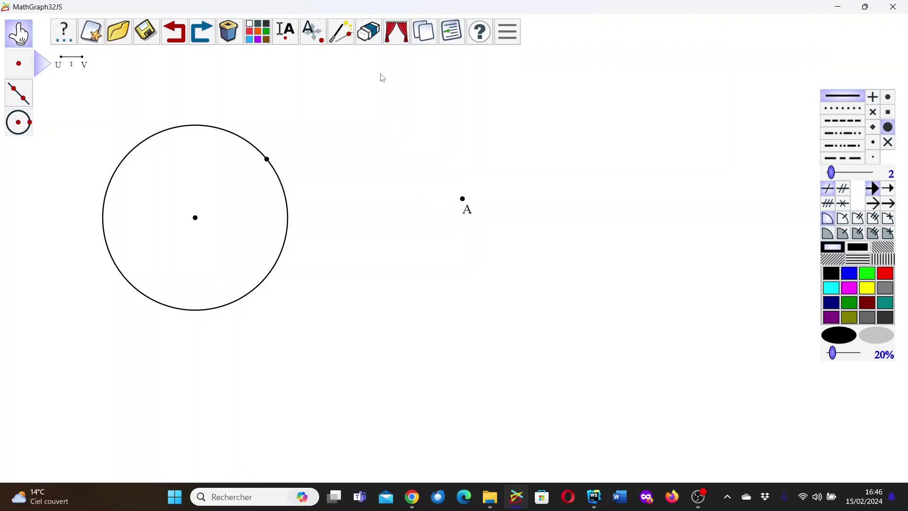
# Save the figure as TangentesACercle in the Tuto_Personnalisation folder and close the program.
pyautogui.click(151, 32)
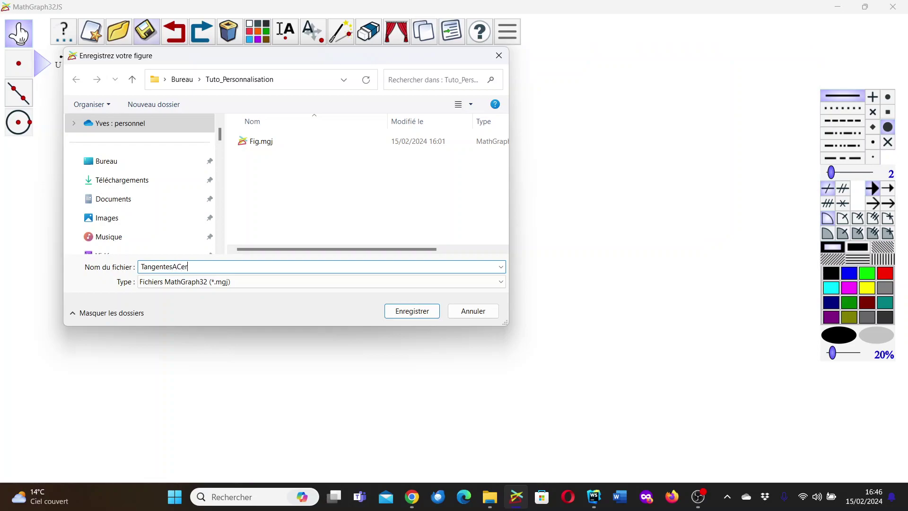
pyautogui.press('Return')
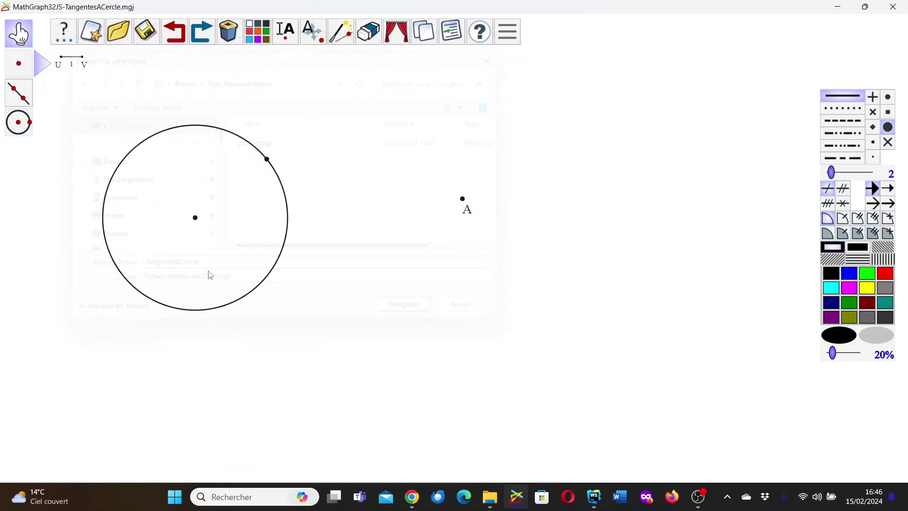
pyautogui.click(893, 7)
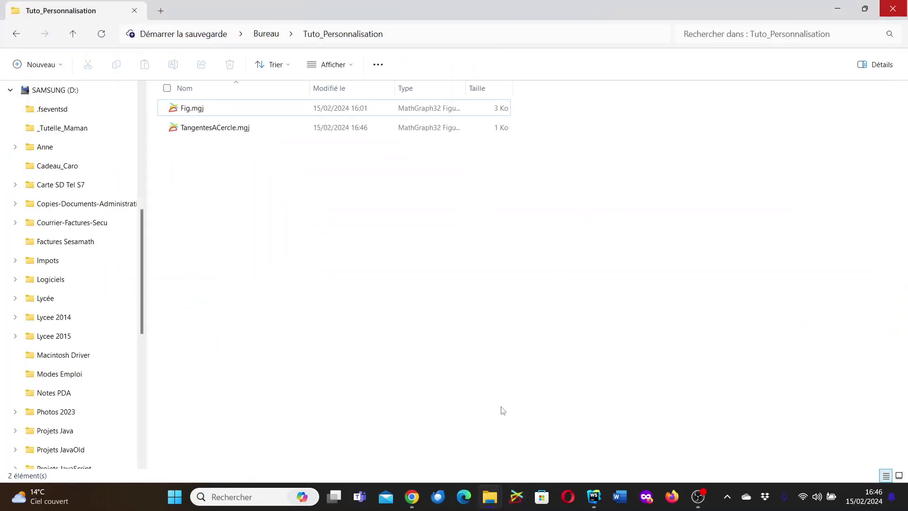
# Restart MathGraph32 and open the saved figure TangentesACercle.mgj.
pyautogui.click(517, 496)
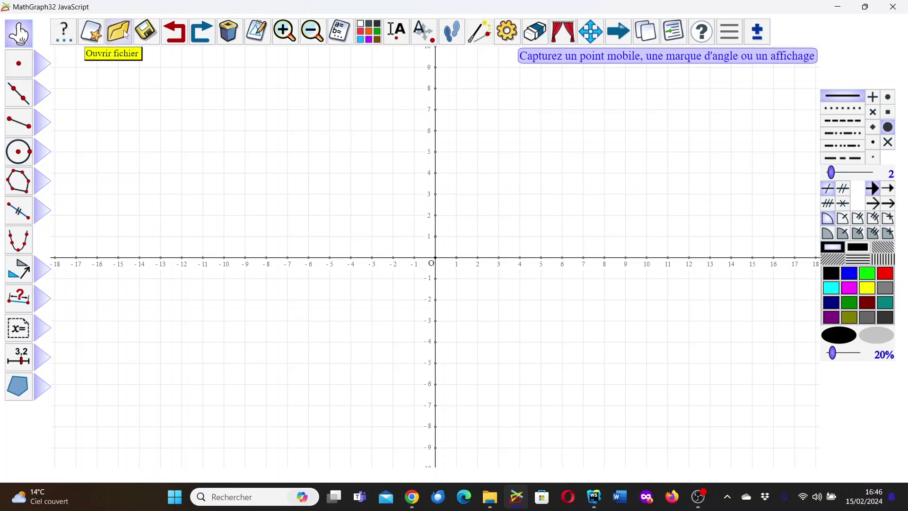
pyautogui.click(124, 29)
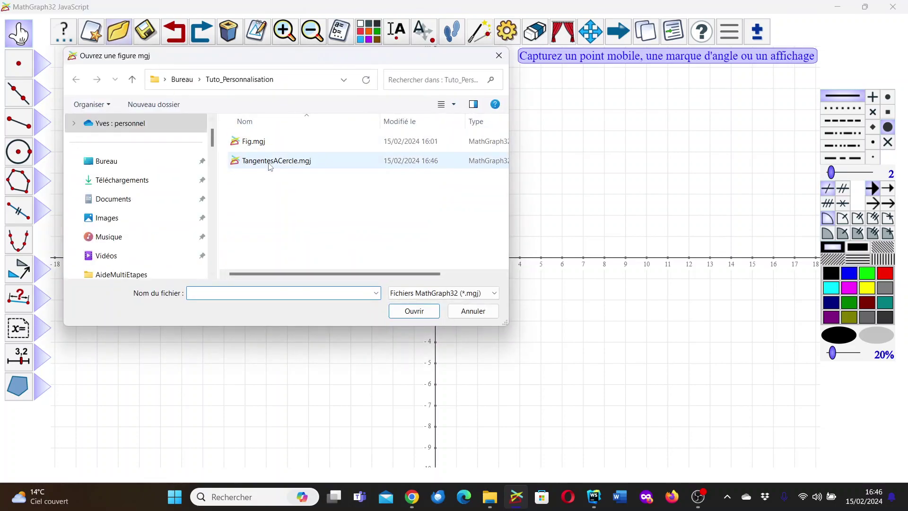
pyautogui.doubleClick(275, 160)
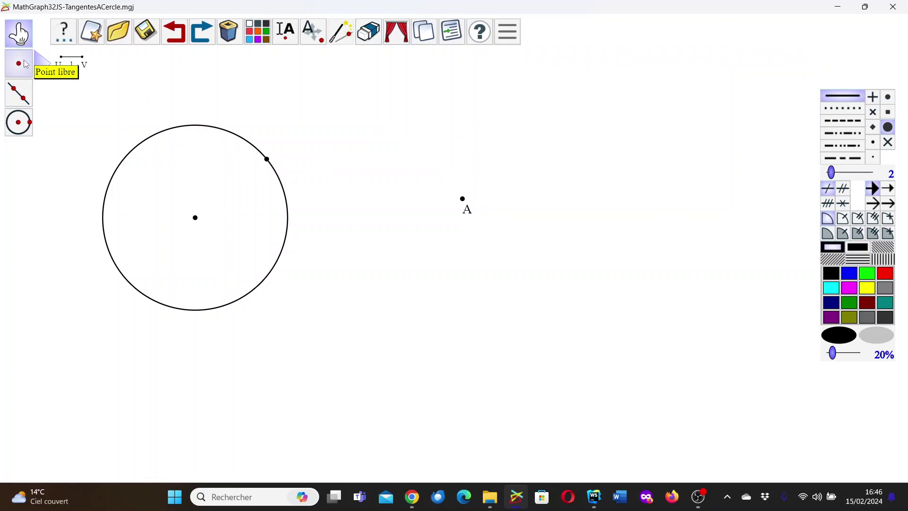
# Construct the midpoint between the circle's centre and point A.
pyautogui.moveTo(26, 64)
pyautogui.click(123, 61)
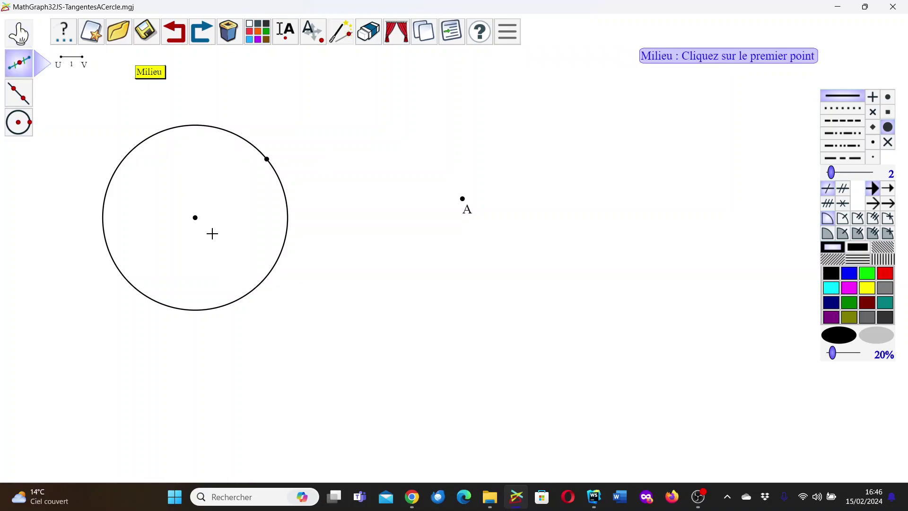
pyautogui.click(196, 218)
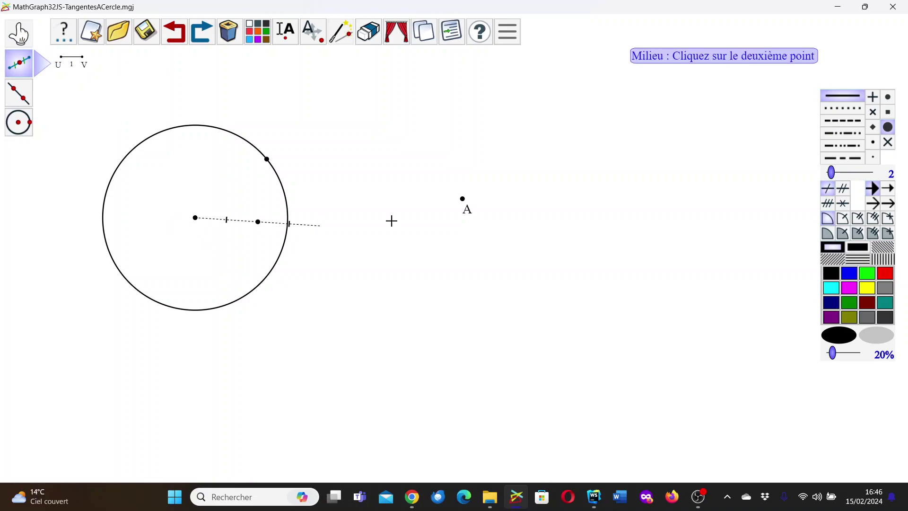
pyautogui.click(470, 195)
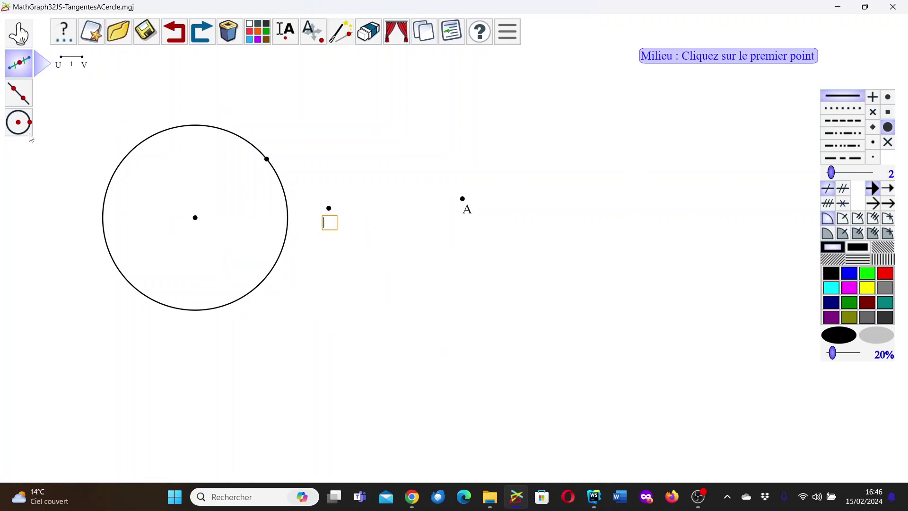
# Draw a circle centred on the midpoint and passing through point A.
pyautogui.click(19, 124)
pyautogui.click(330, 209)
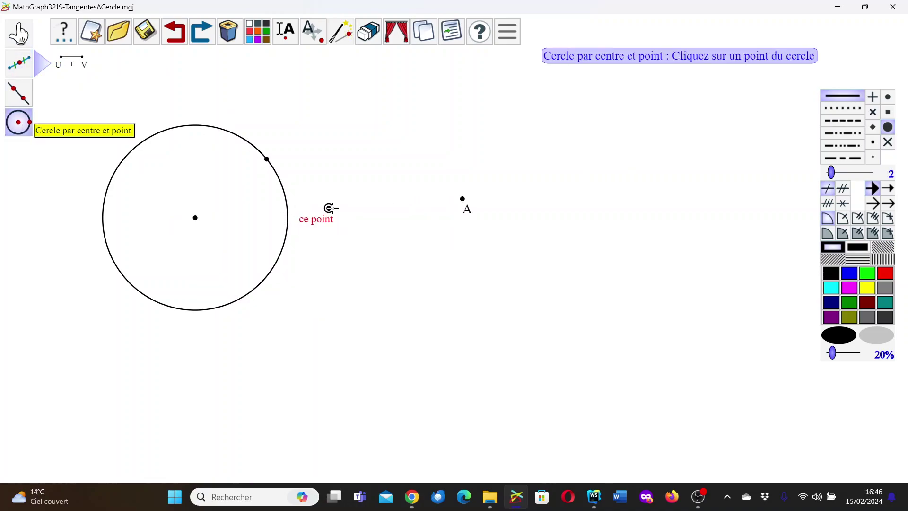
pyautogui.click(464, 199)
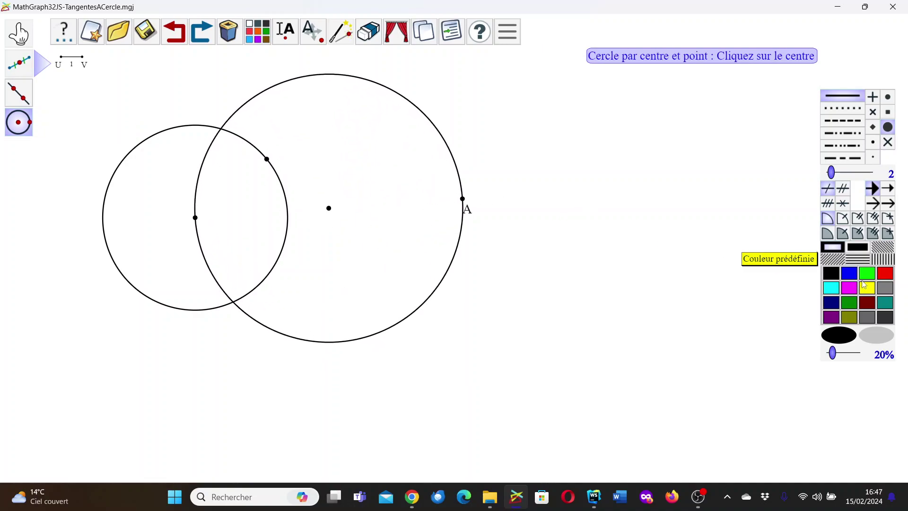
# Set the drawing colour to red and create the intersection points of the two circles.
pyautogui.click(884, 279)
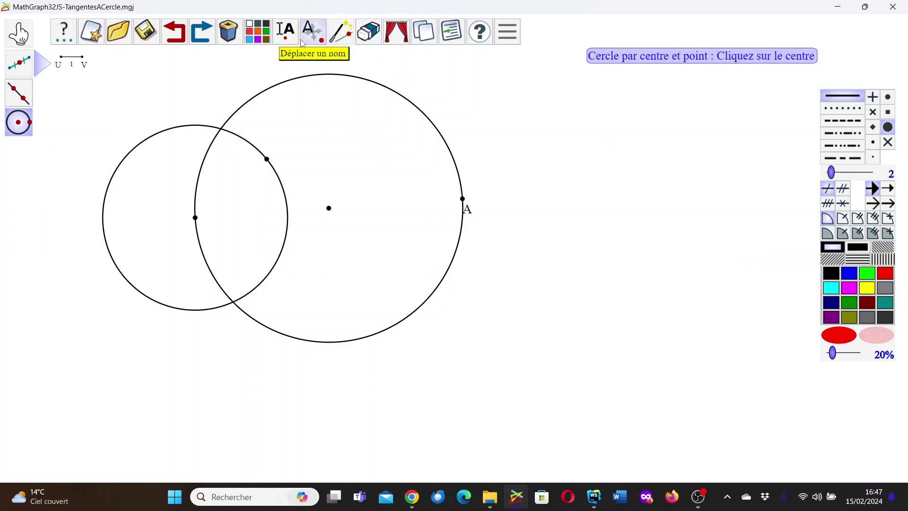
pyautogui.click(38, 69)
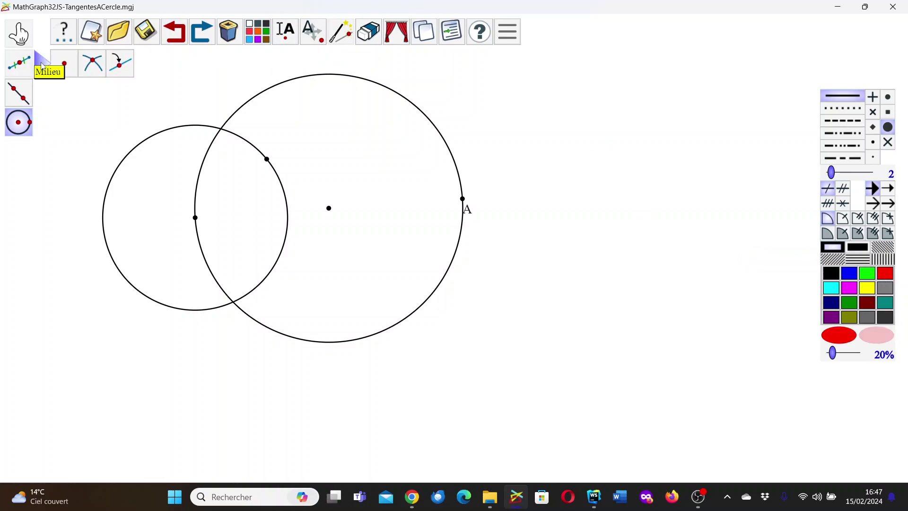
pyautogui.click(91, 65)
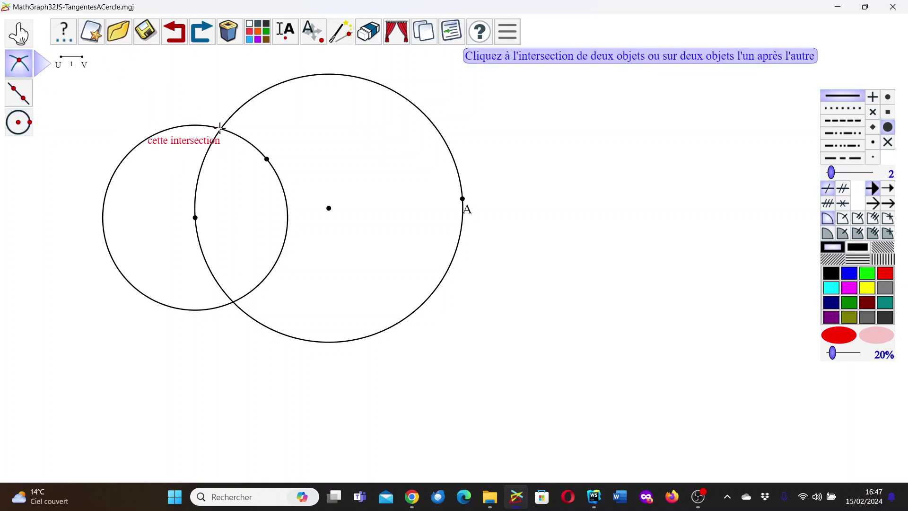
pyautogui.click(220, 128)
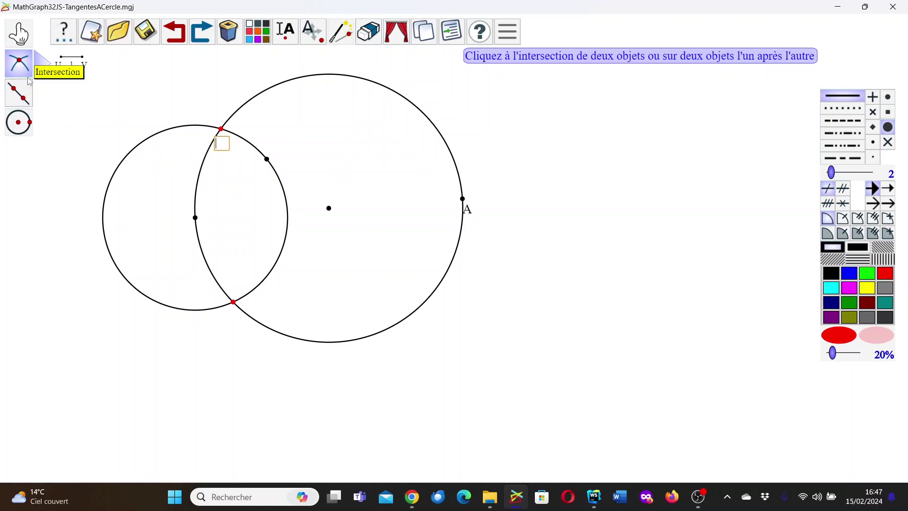
# Draw a red line through point A and the upper intersection of the two circles.
pyautogui.click(19, 94)
pyautogui.click(462, 199)
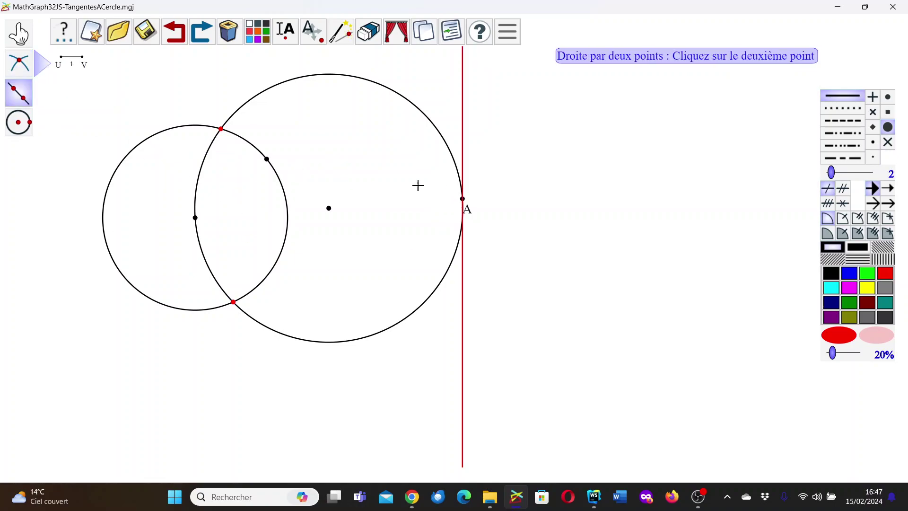
pyautogui.click(221, 129)
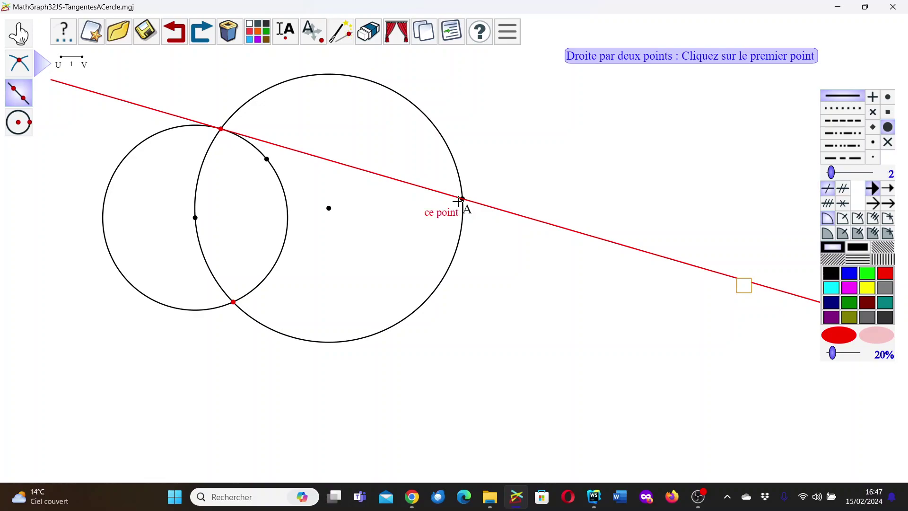
# Draw a red line through point A and the lower intersection of the two circles.
pyautogui.click(458, 201)
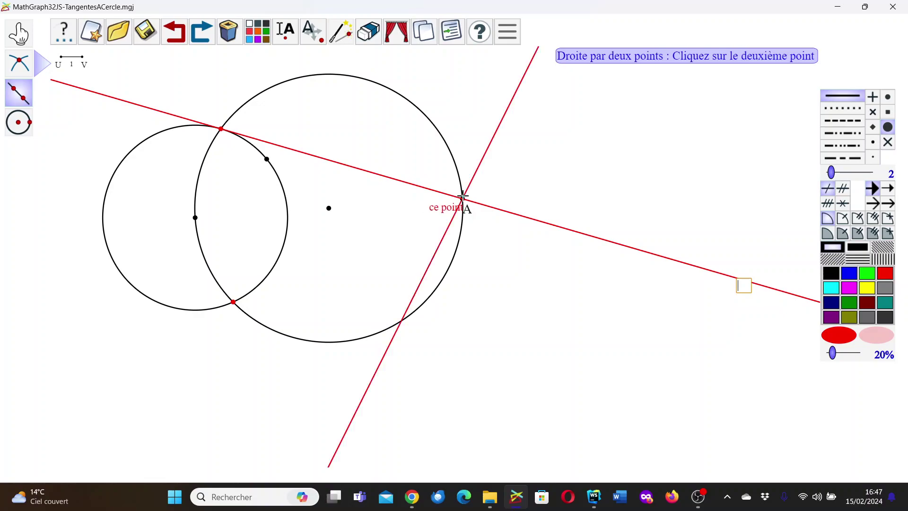
pyautogui.click(234, 302)
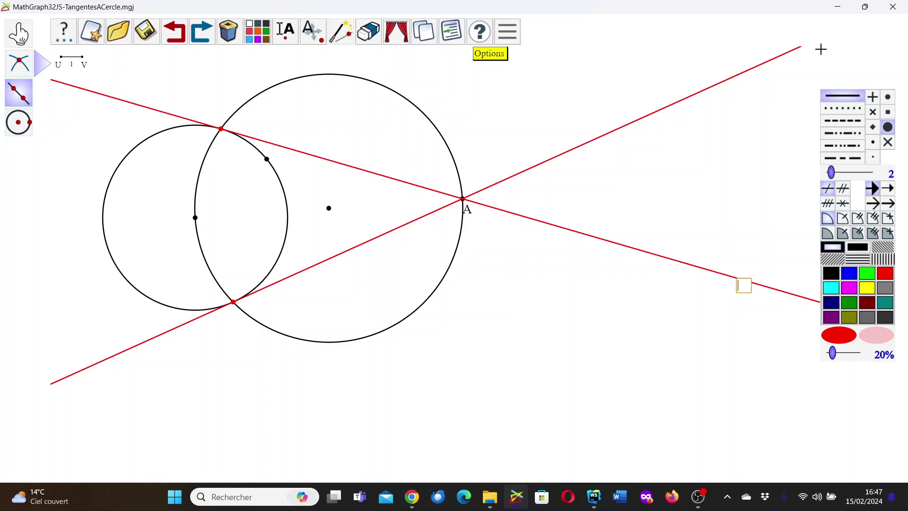
# Close the tangent figure without saving it and relaunch MathGraph32 with a new figure.
pyautogui.click(895, 13)
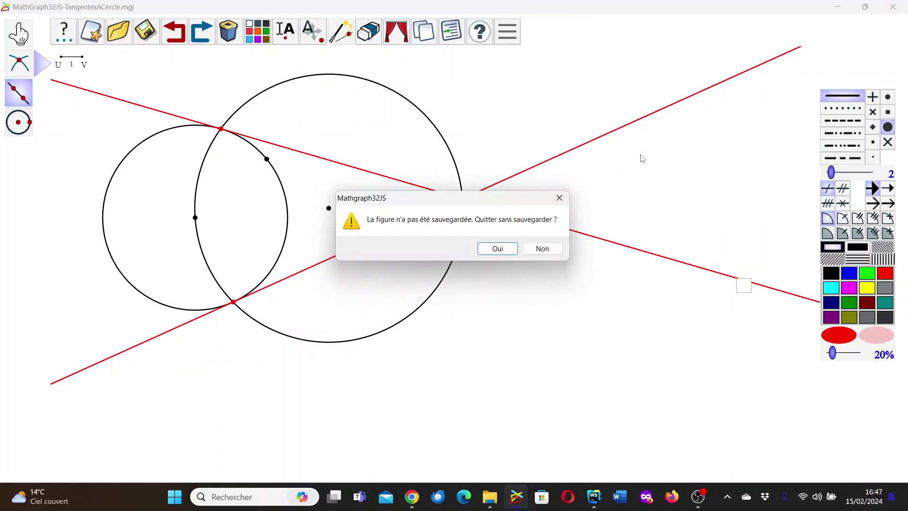
pyautogui.click(498, 249)
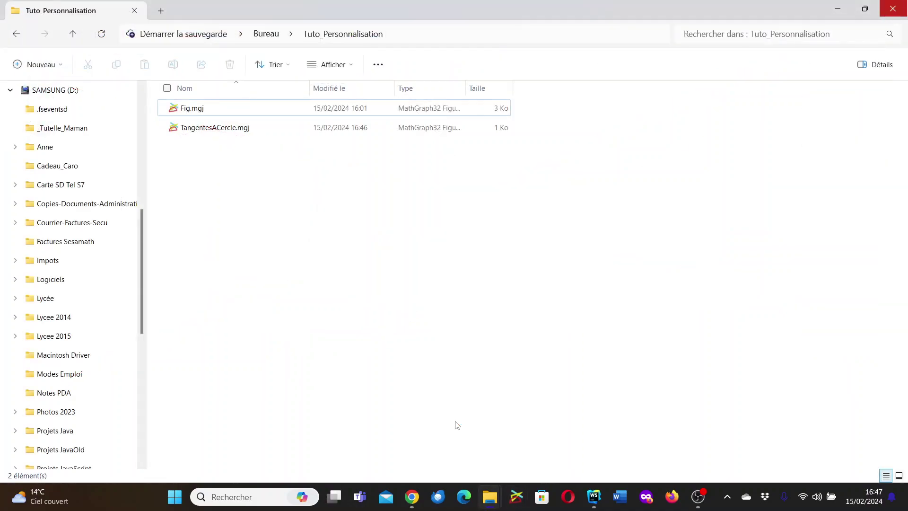
pyautogui.click(517, 499)
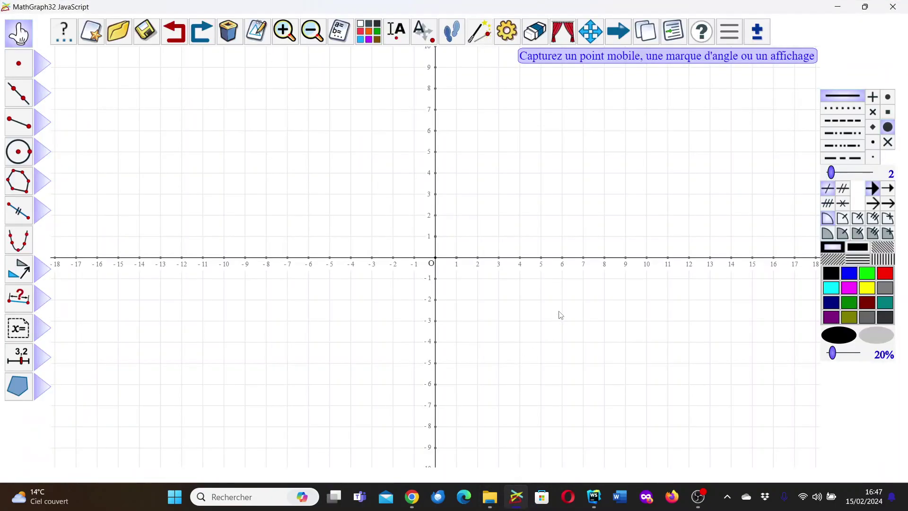
# Enable customisation of the available tools and permit all of the Outils de la barre horizontale.
pyautogui.click(729, 42)
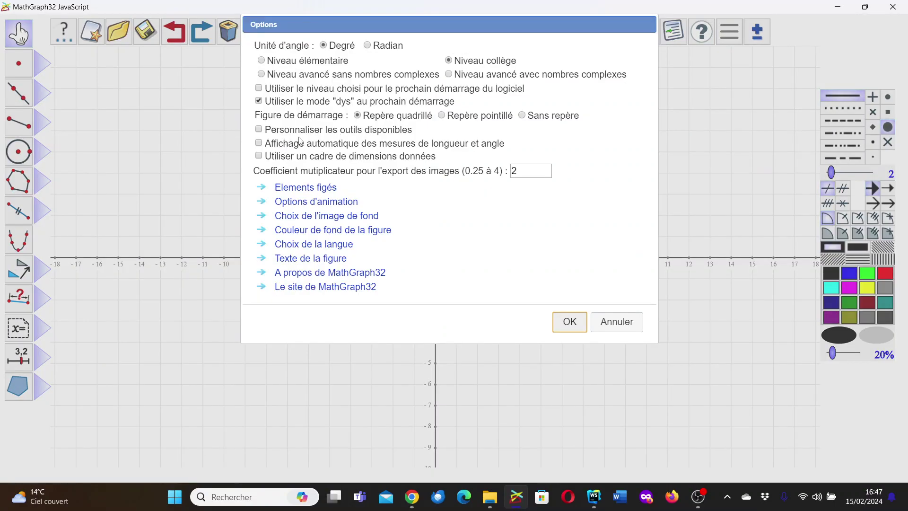
pyautogui.click(260, 130)
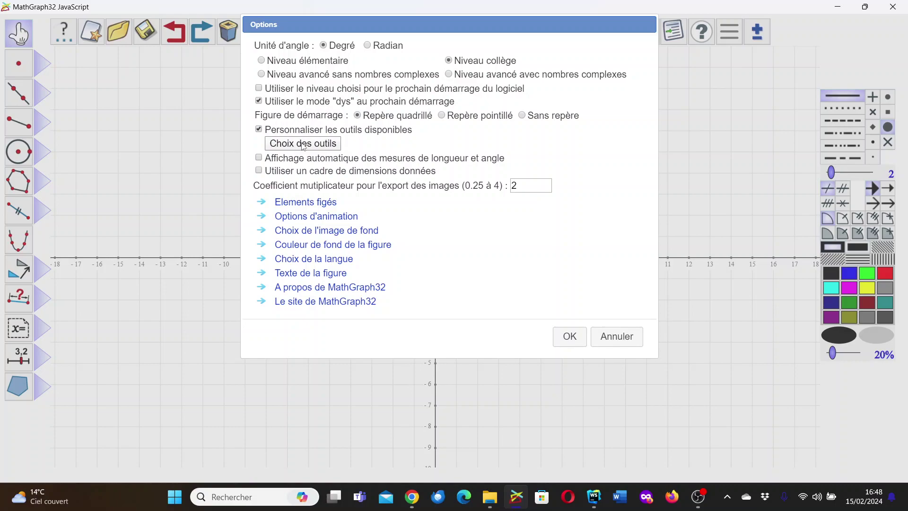
pyautogui.click(304, 146)
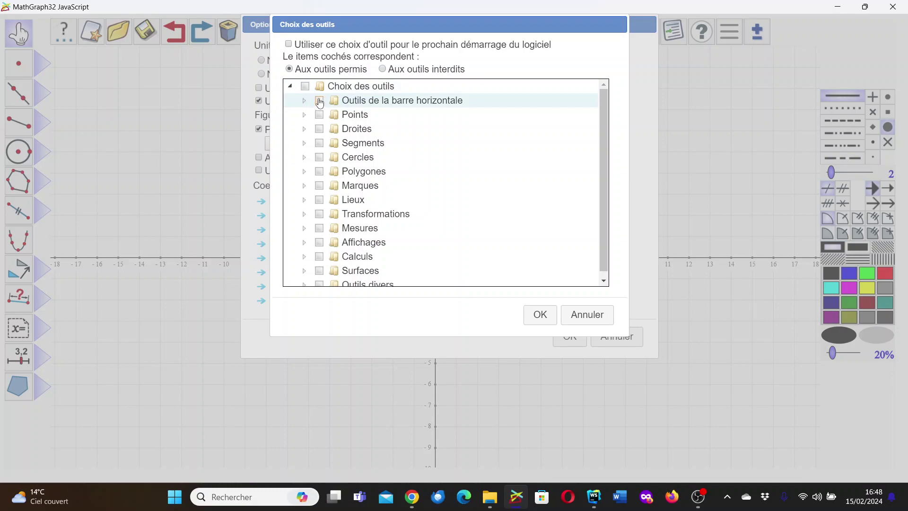
pyautogui.click(319, 102)
# Permit the point tools Point libre, Intersection, Point lié, Milieu and Point par coordonnées.
pyautogui.click(304, 115)
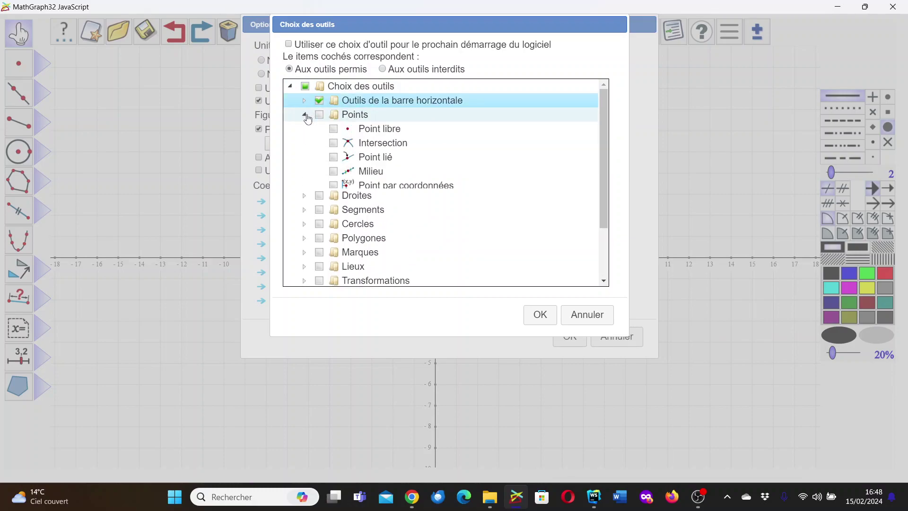
pyautogui.click(335, 129)
pyautogui.click(334, 143)
pyautogui.click(335, 157)
pyautogui.click(335, 157)
pyautogui.click(335, 171)
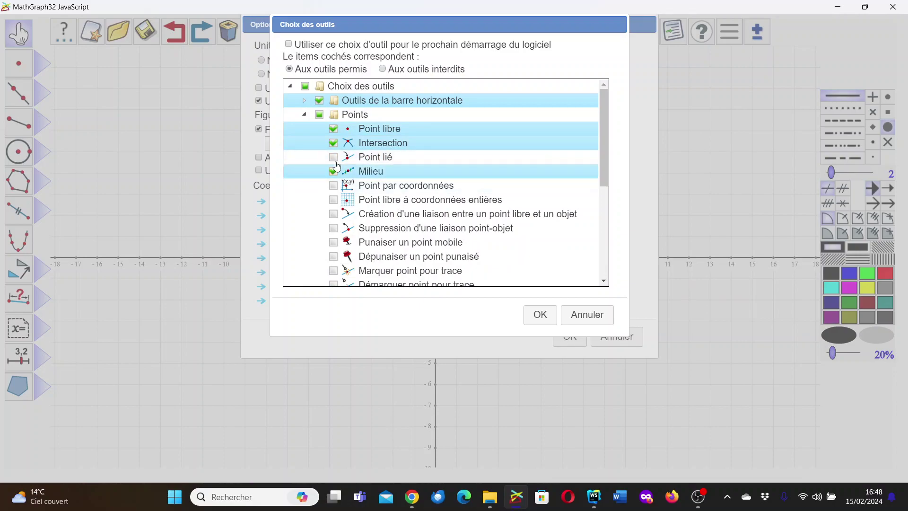
pyautogui.click(334, 157)
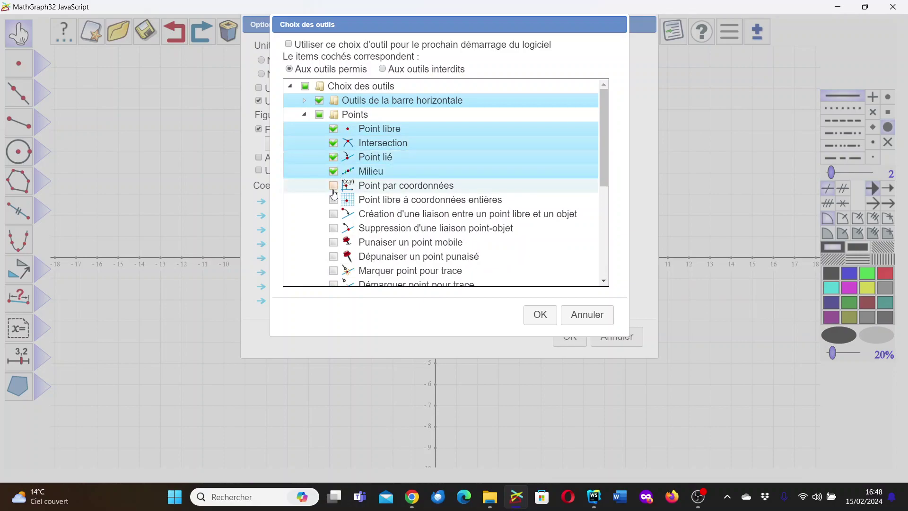
pyautogui.click(335, 188)
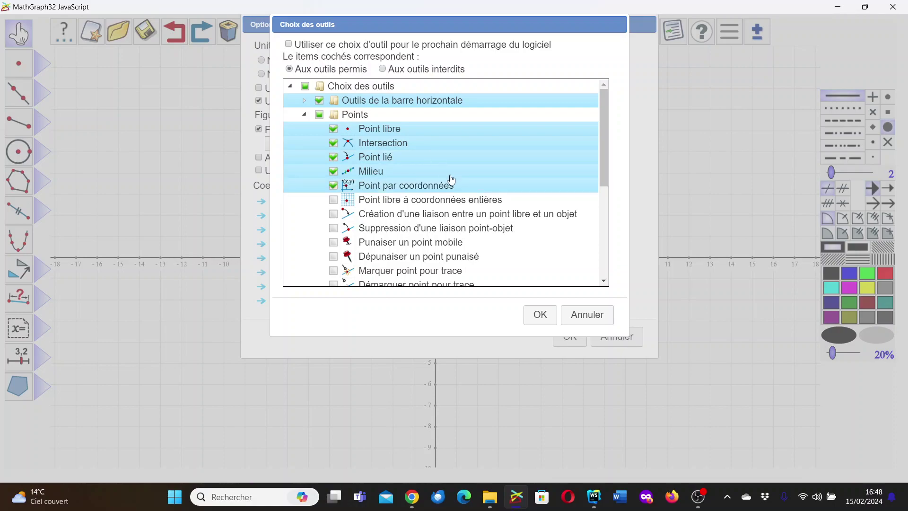
# Permit the line tools Droite par deux points, Parallèle, Perpendiculaire, Bissectrice and Médiatrice.
pyautogui.scroll(-5, 419, 203)
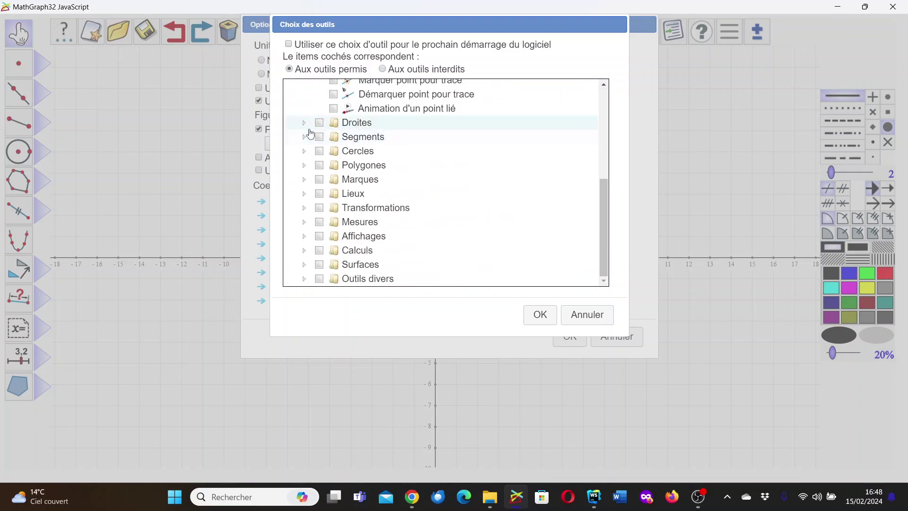
pyautogui.click(304, 123)
pyautogui.click(333, 137)
pyautogui.click(334, 151)
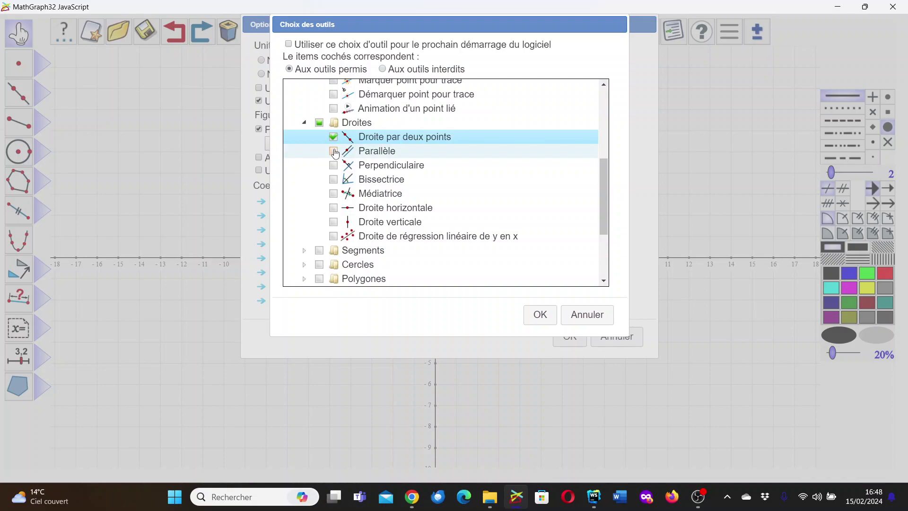
pyautogui.click(333, 165)
pyautogui.click(333, 180)
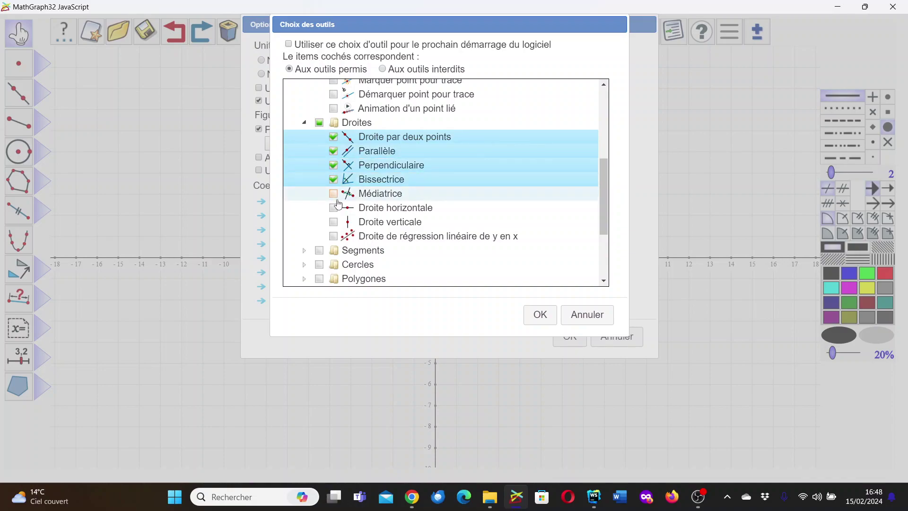
pyautogui.click(335, 194)
# Permit the Segment and Demi-droite tools in the Segments category.
pyautogui.scroll(-4, 341, 232)
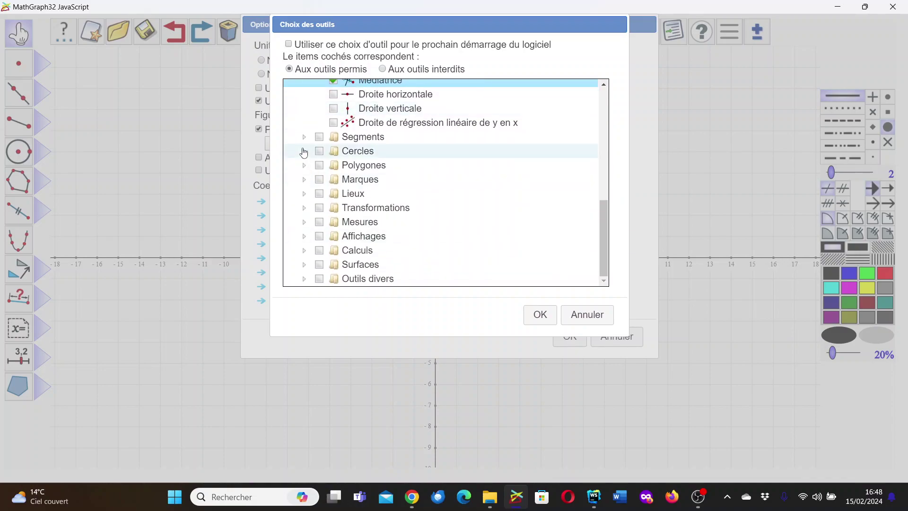
pyautogui.click(305, 137)
pyautogui.click(333, 151)
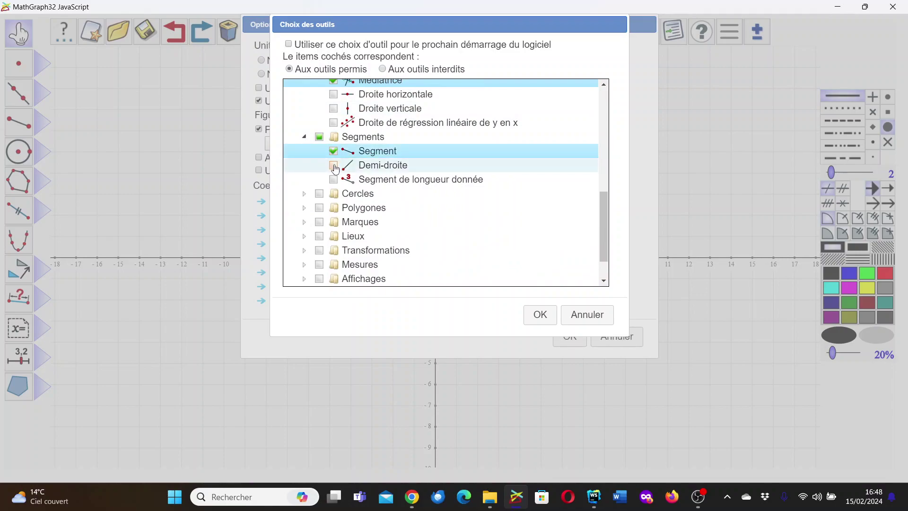
pyautogui.click(333, 165)
# Permit the circle tools Cercle par centre et point, Cercle par centre et rayon and Compas.
pyautogui.click(304, 194)
pyautogui.click(333, 208)
pyautogui.click(334, 221)
pyautogui.click(334, 236)
# Permit the Polygone tool and both marking tools, Marque de segment and Marque d'angle.
pyautogui.scroll(-2, 414, 229)
pyautogui.scroll(-2, 413, 230)
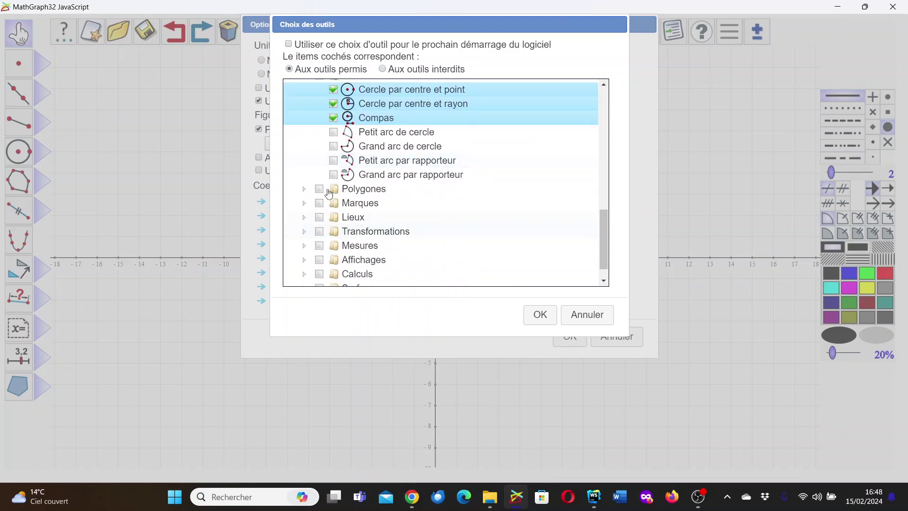
pyautogui.click(304, 189)
pyautogui.click(334, 203)
pyautogui.scroll(-1, 410, 191)
pyautogui.scroll(-3, 410, 191)
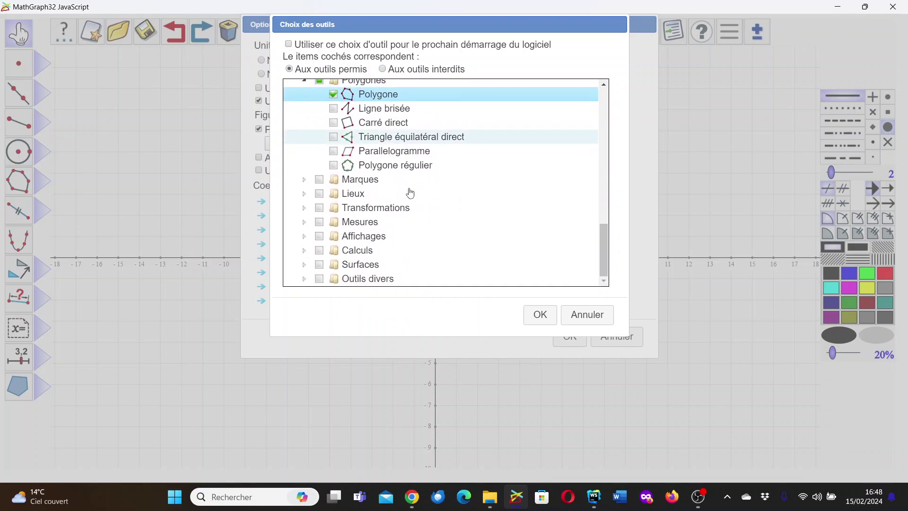
pyautogui.click(304, 181)
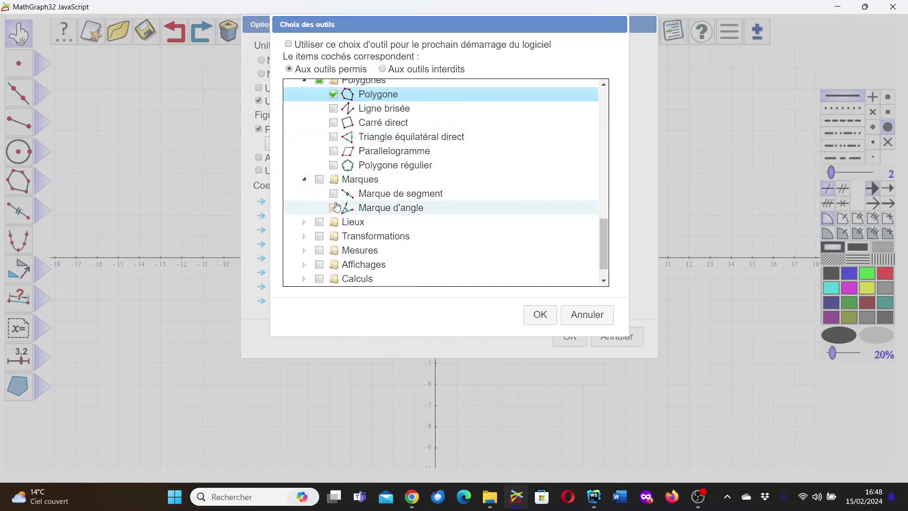
pyautogui.click(333, 193)
pyautogui.click(334, 209)
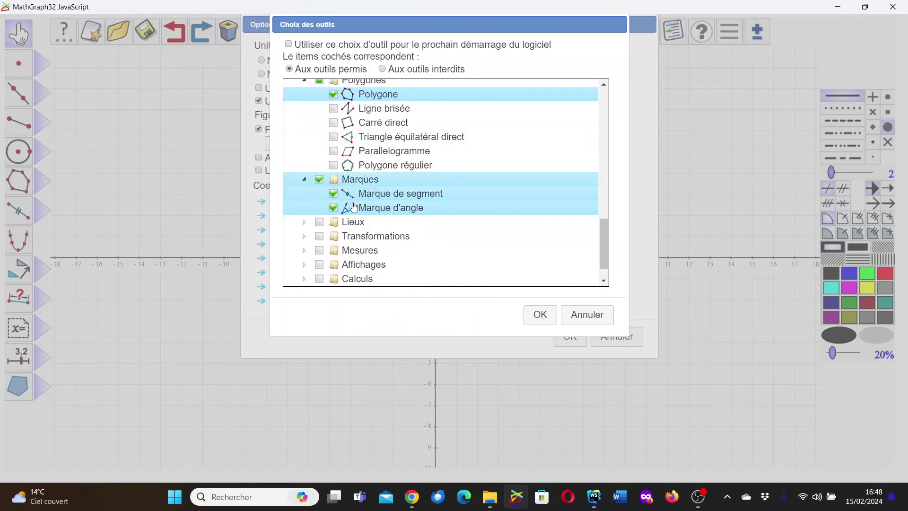
# Permit the Translation and Rapporteur tools in the Transformations category.
pyautogui.scroll(-1, 383, 200)
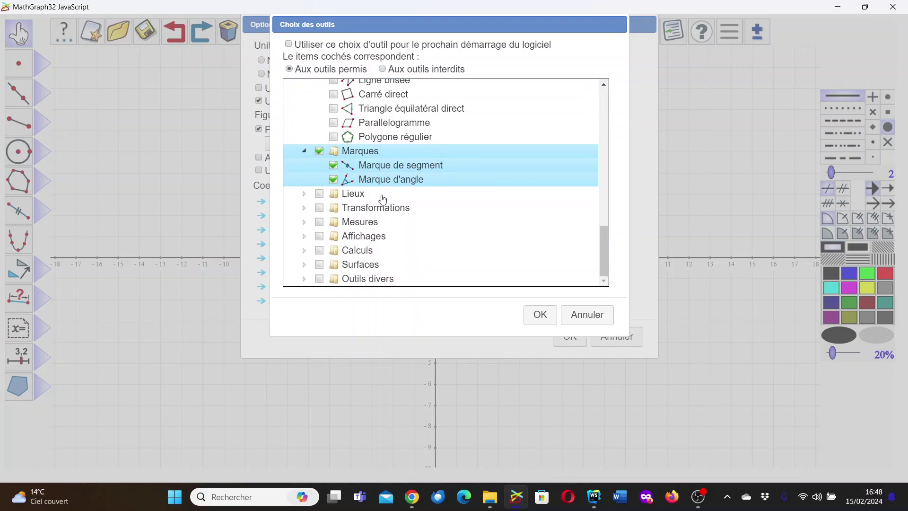
pyautogui.click(308, 209)
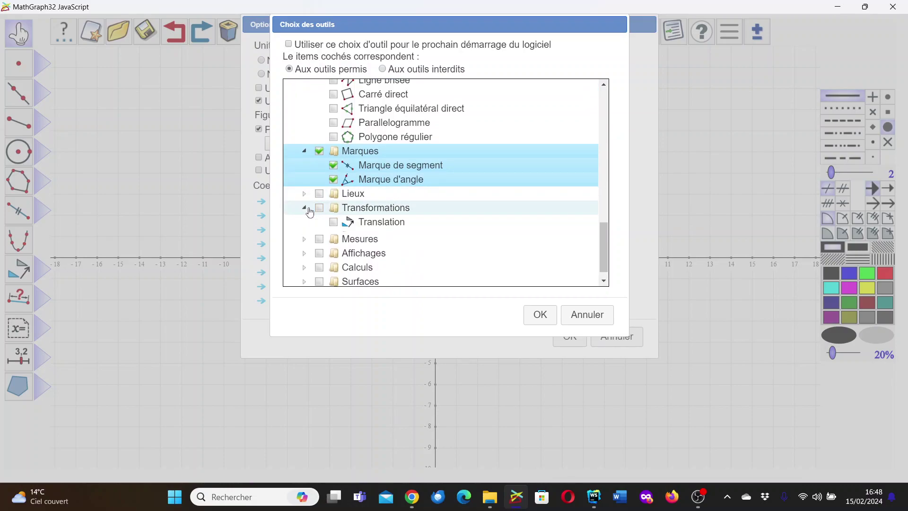
pyautogui.click(332, 223)
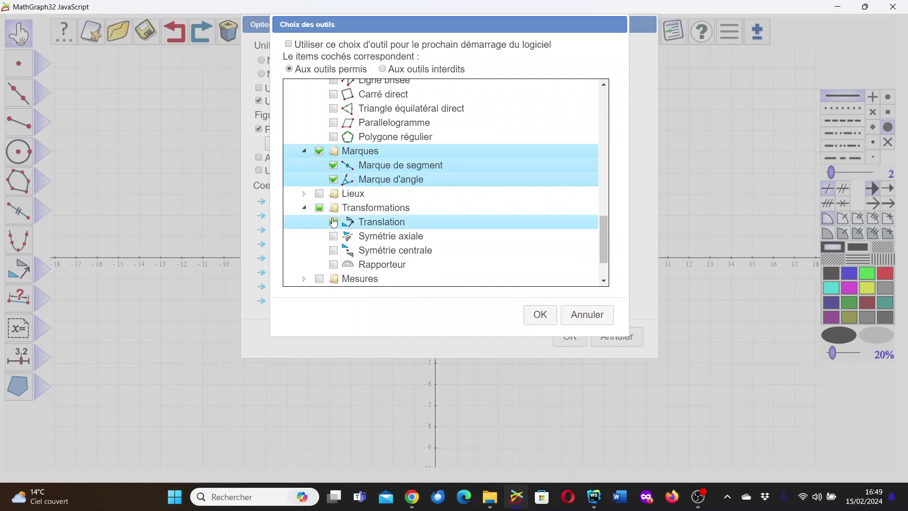
pyautogui.click(333, 266)
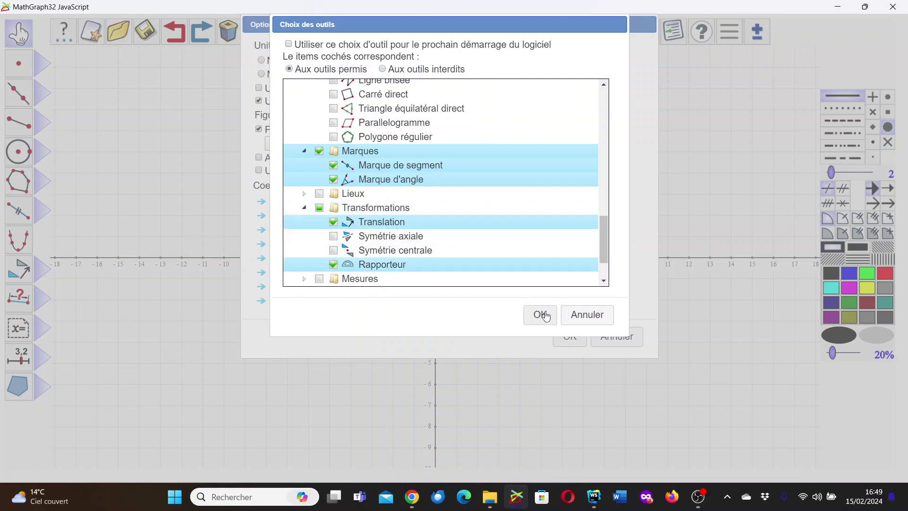
# Set this tool choice to be used at the software's next startup and apply the options.
pyautogui.moveTo(546, 316); pyautogui.dragTo(524, 138)
pyautogui.scroll(10, 458, 105)
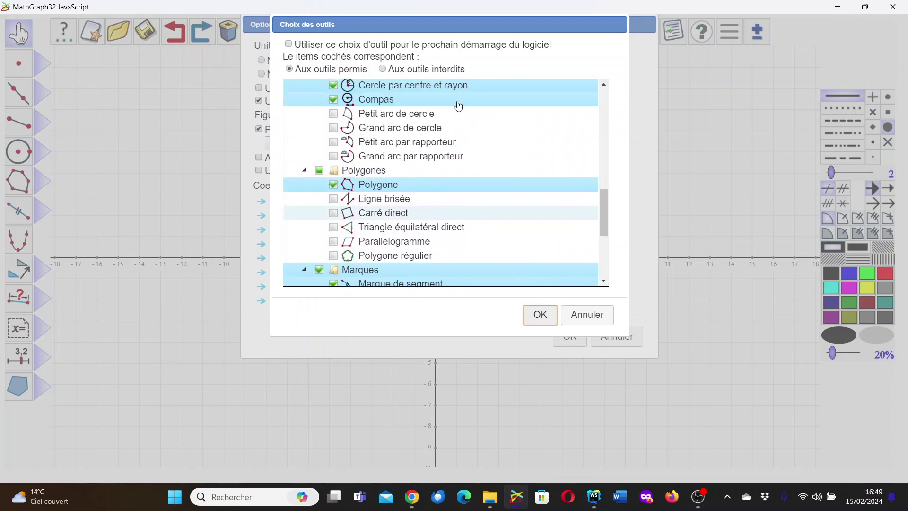
pyautogui.click(289, 44)
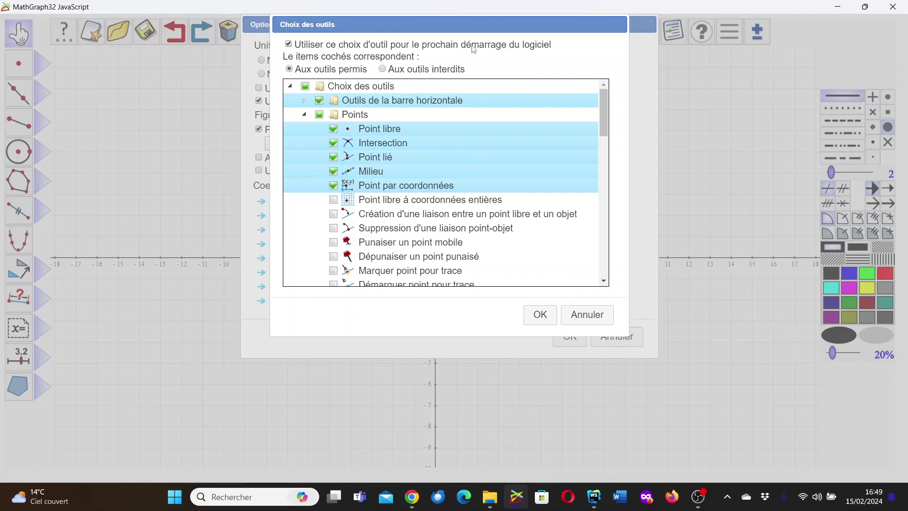
pyautogui.click(542, 314)
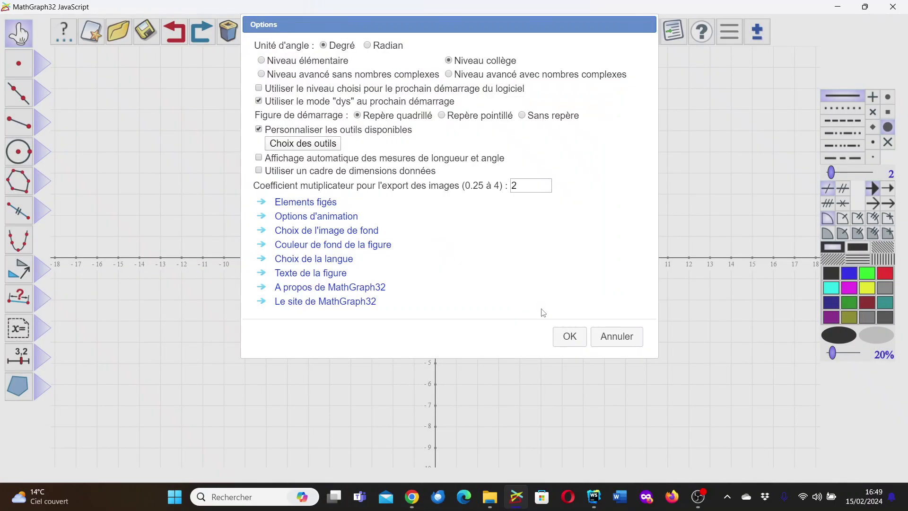
pyautogui.click(571, 338)
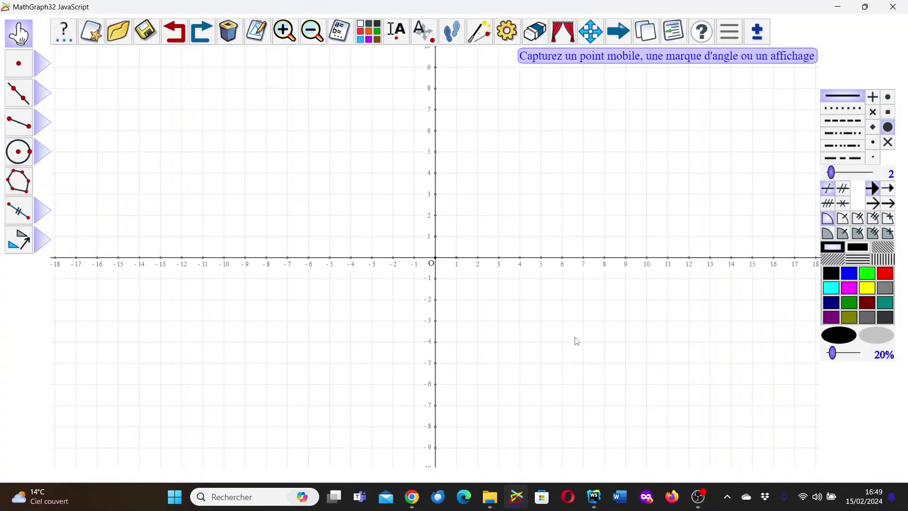
# Quit MathGraph32 without saving the figure and relaunch it to check the startup tools.
pyautogui.click(889, 10)
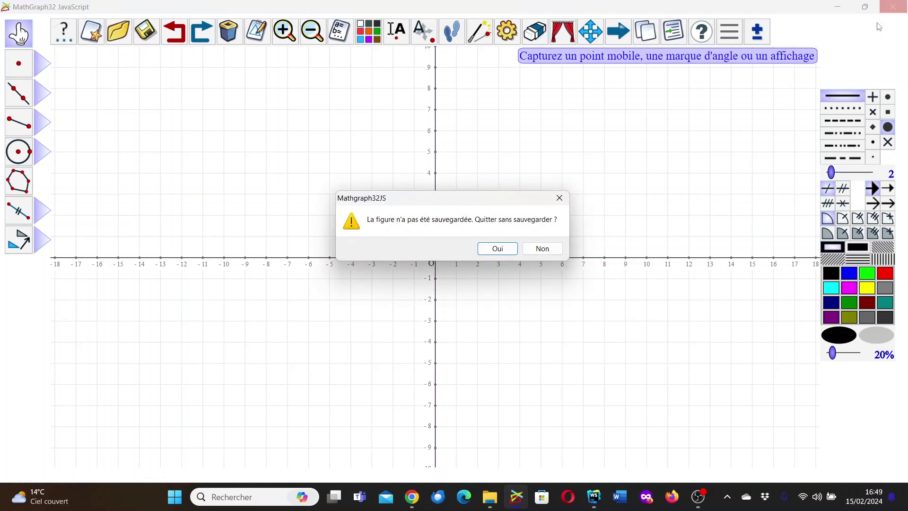
pyautogui.click(496, 251)
pyautogui.click(516, 497)
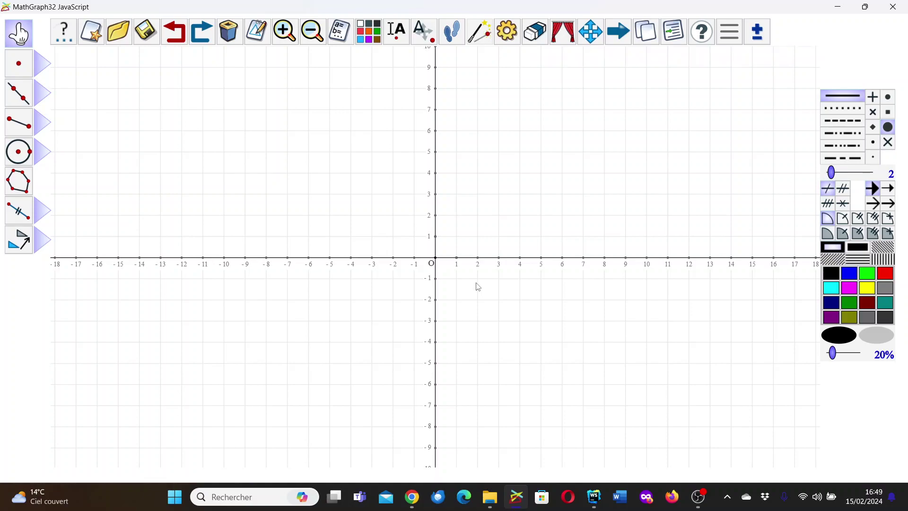
# Switch customisation of the available tools on and back off in the options, and apply.
pyautogui.click(732, 34)
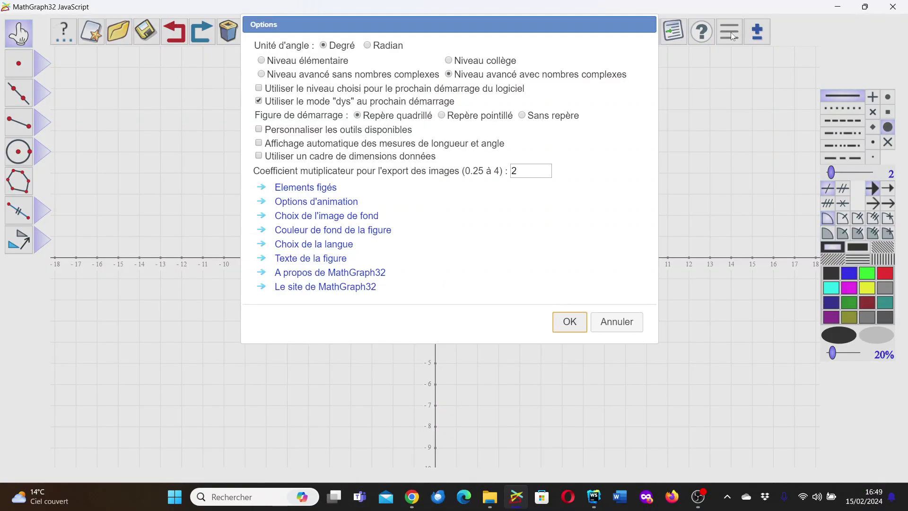
pyautogui.click(259, 130)
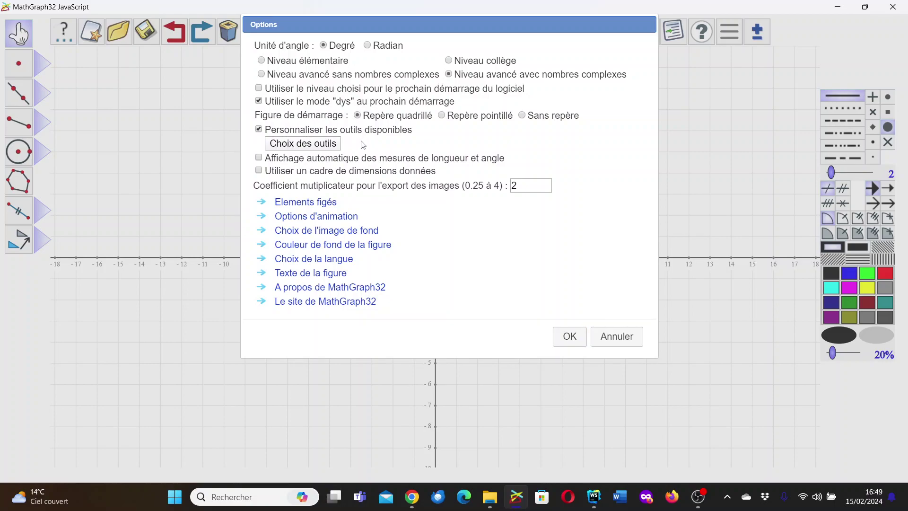
pyautogui.click(259, 130)
pyautogui.click(571, 322)
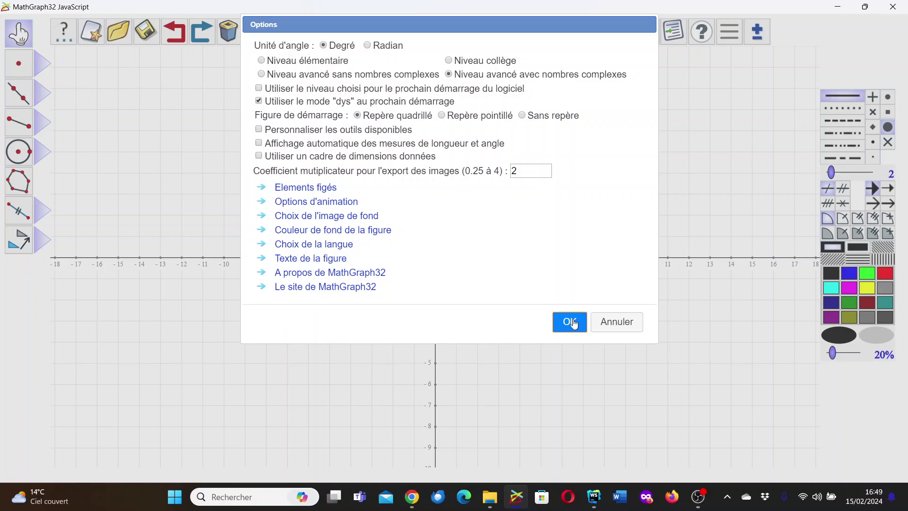